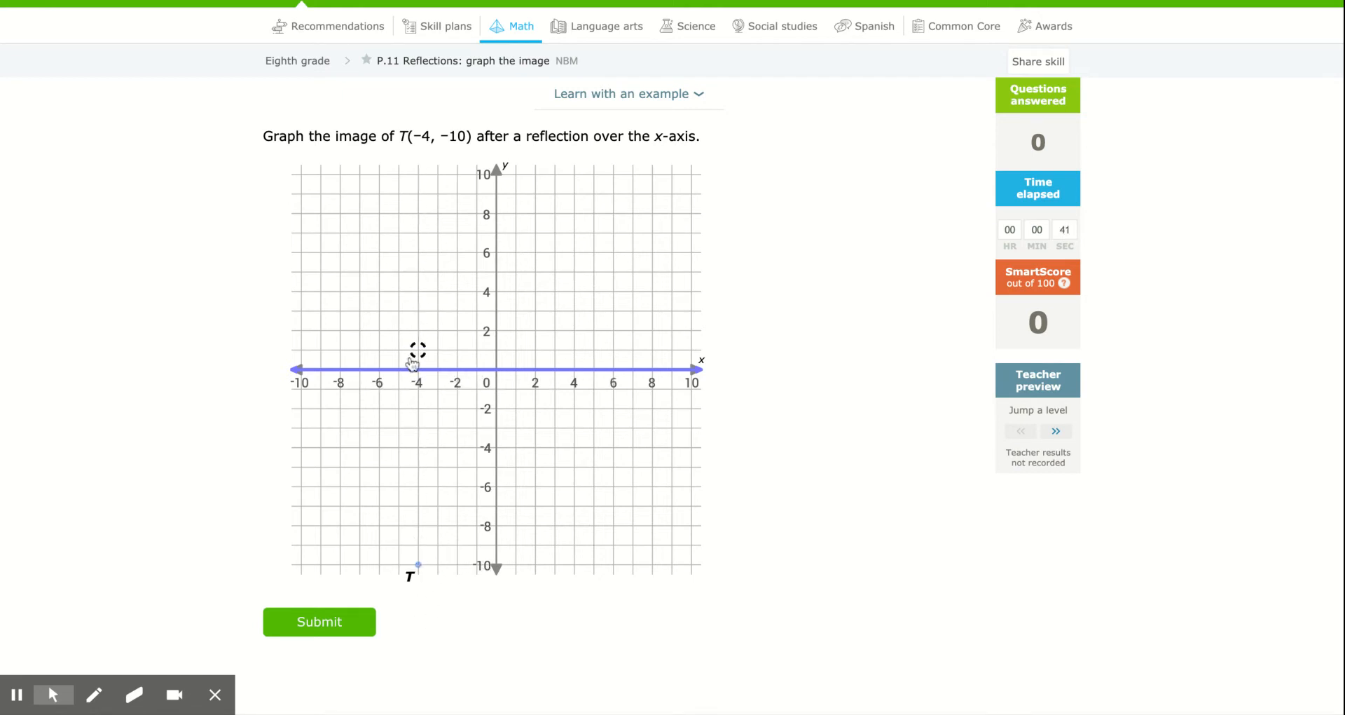
Step: Plot the image of point T at (−4, 10) and submit the x-axis reflection answer
left_click(416, 175)
left_click(331, 622)
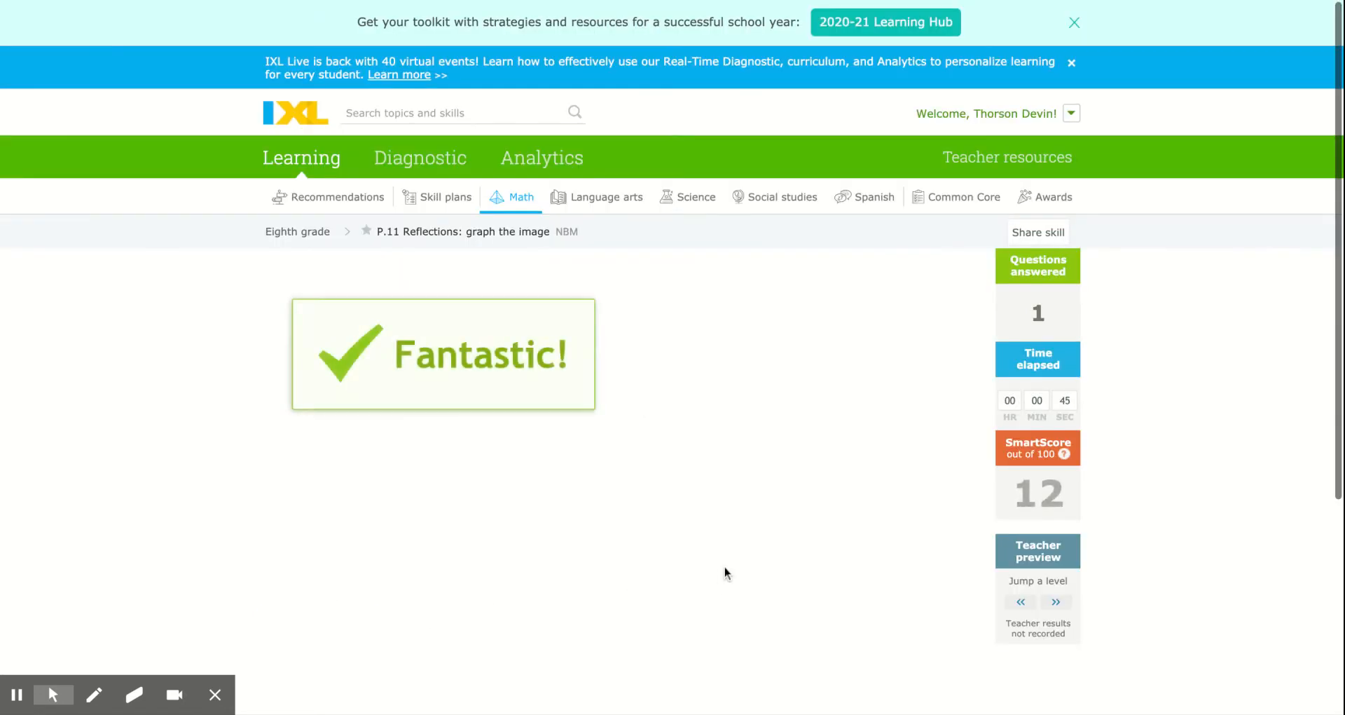
Step: Plot the image of point E at (−8, 1) for the reflection over x = −1 and submit it
scroll(712, 540, "down", 3)
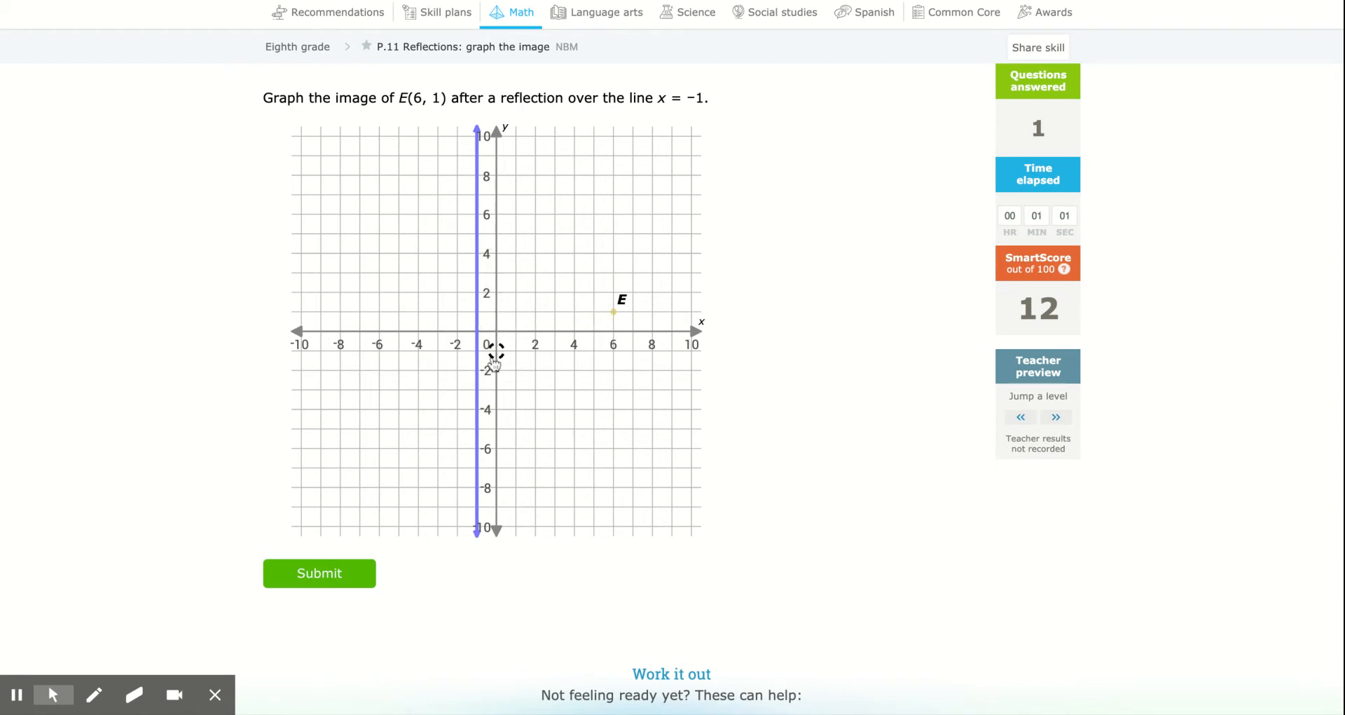
scroll(461, 295, "up", 1)
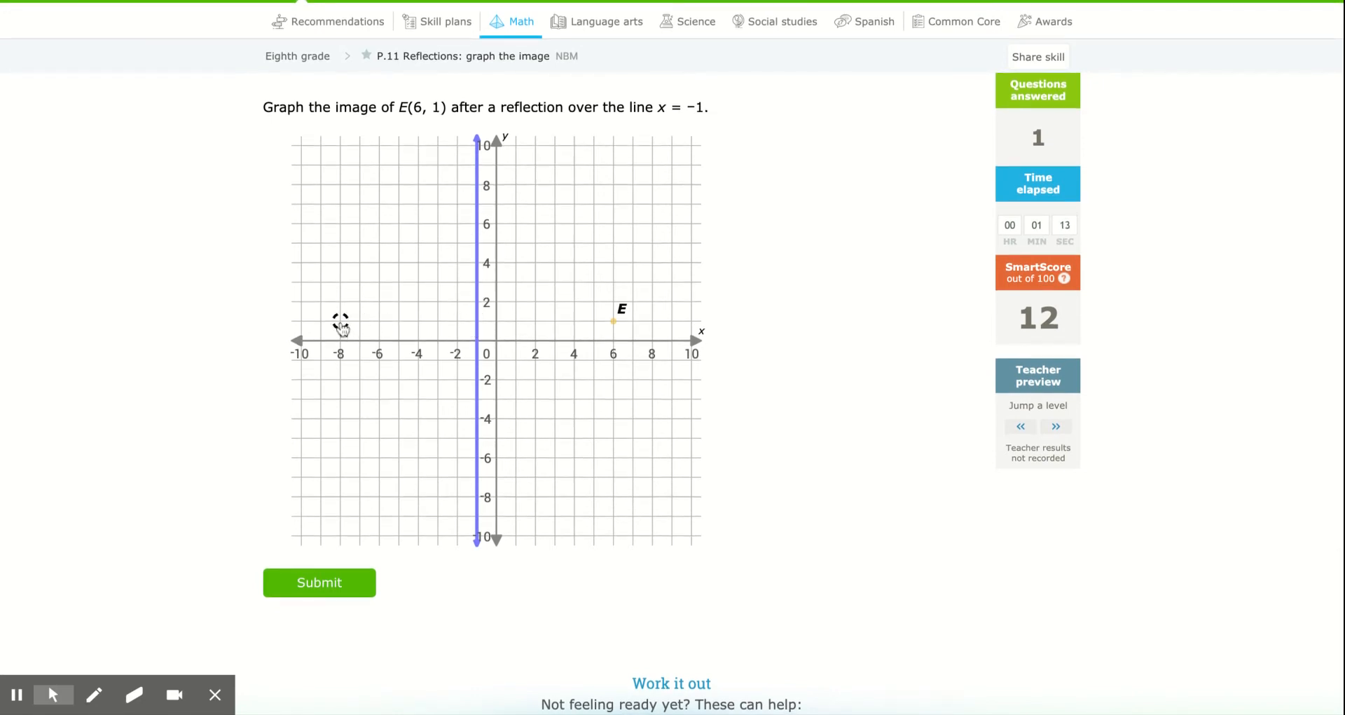
left_click(341, 321)
left_click(346, 585)
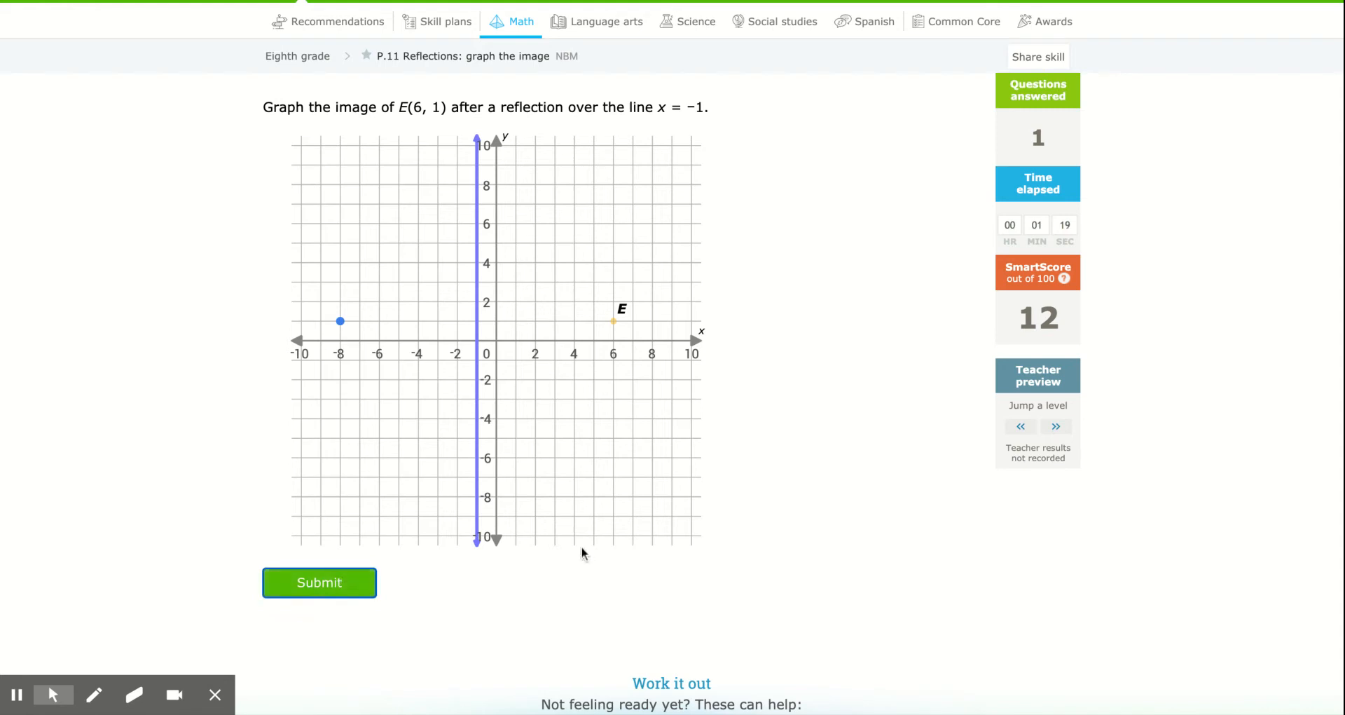
Step: Sketch a freehand perpendicular guide from R across the line y = −x with a right-angle mark, and erase it
scroll(791, 524, "down", 3)
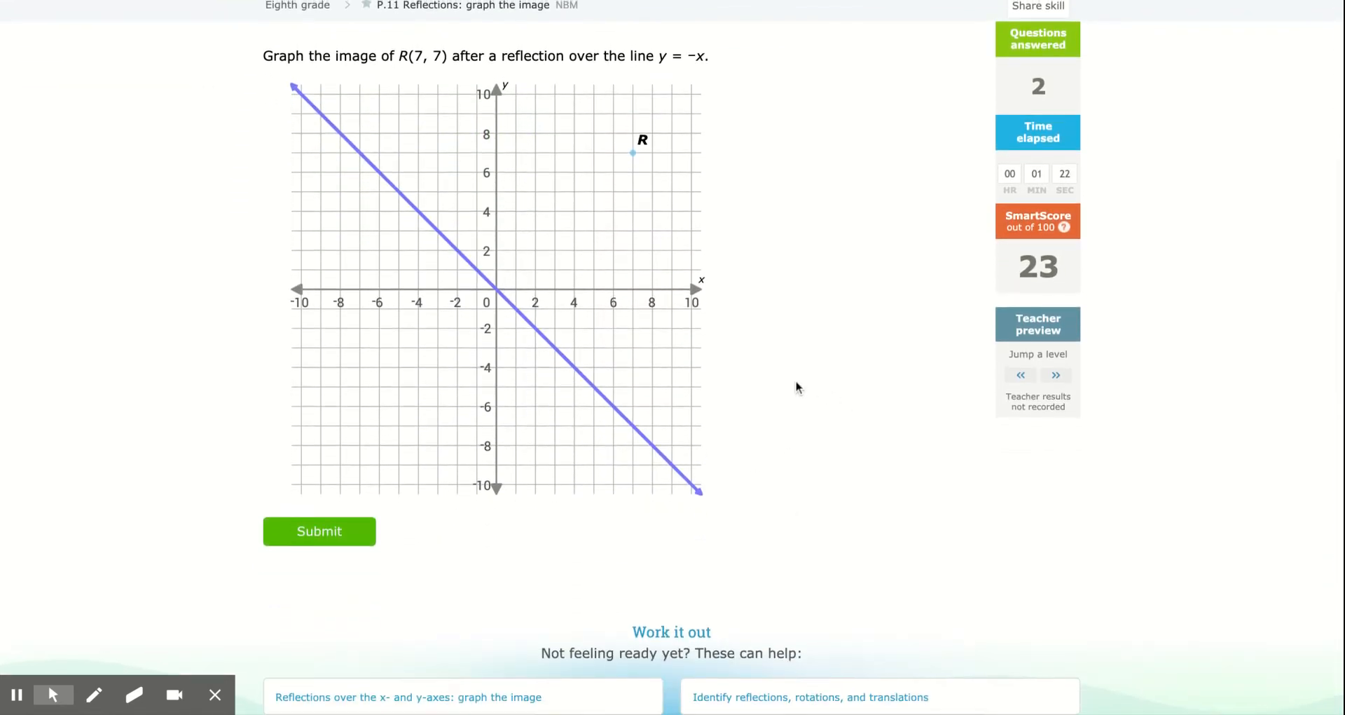
scroll(796, 385, "up", 1)
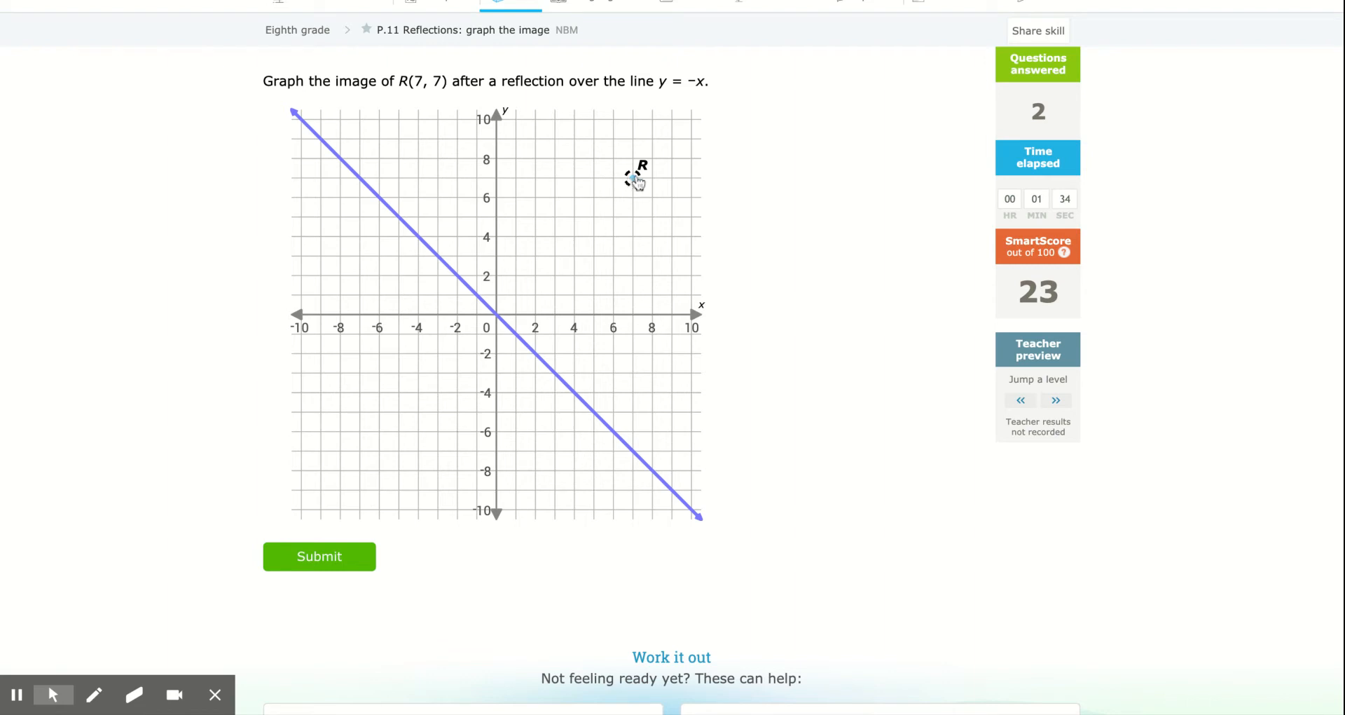
left_click(93, 694)
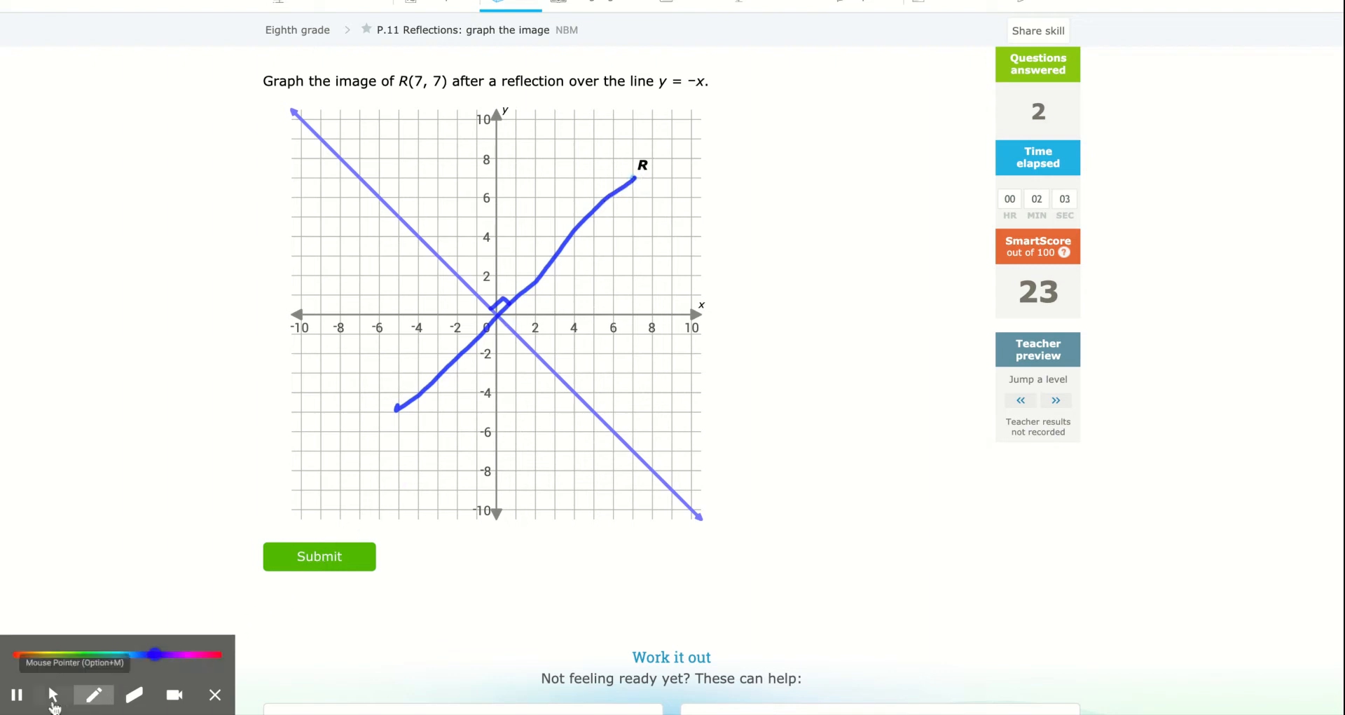
left_click(53, 695)
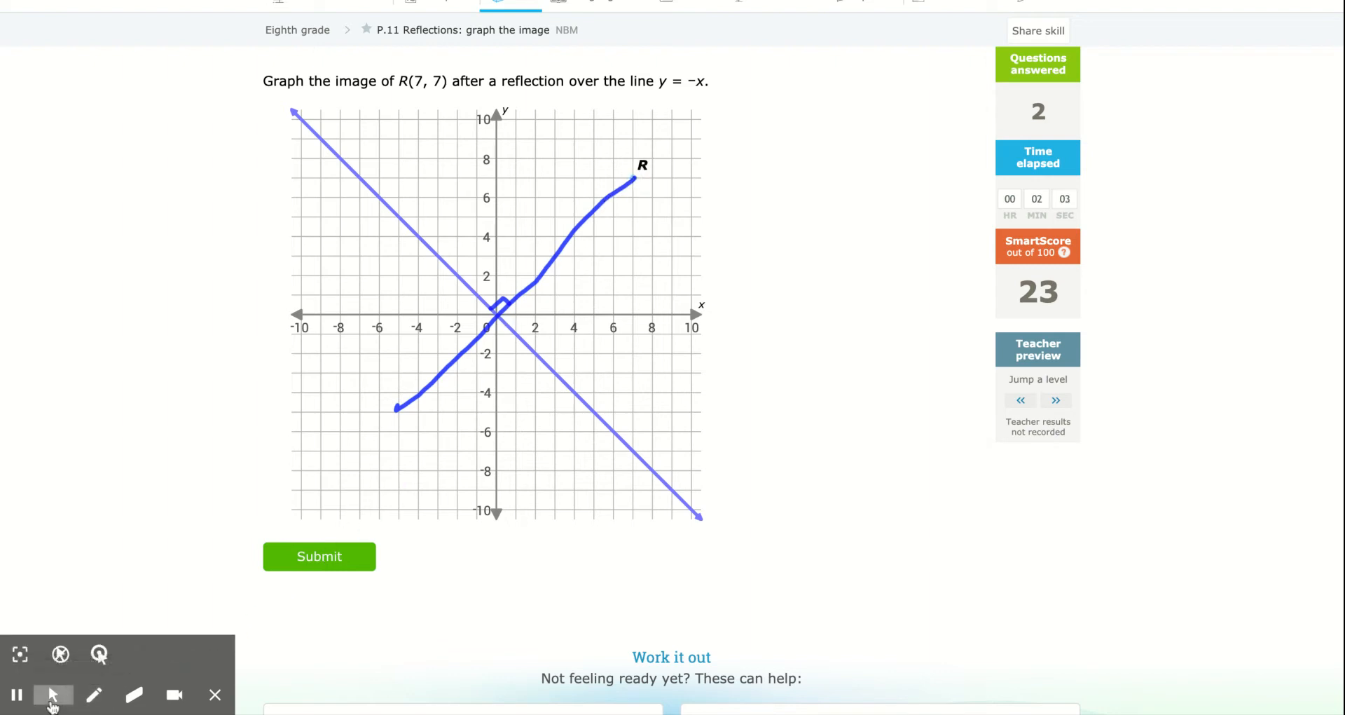
left_click(139, 694)
left_click(138, 694)
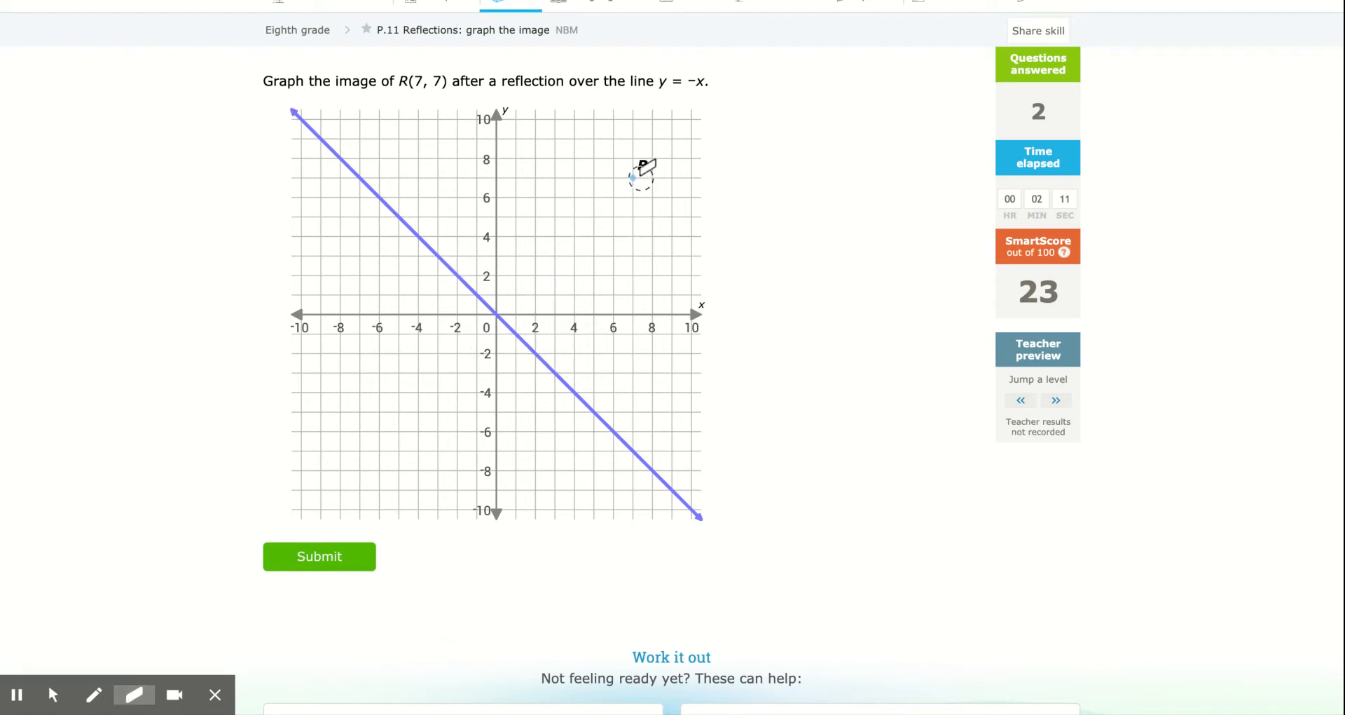
left_click(53, 695)
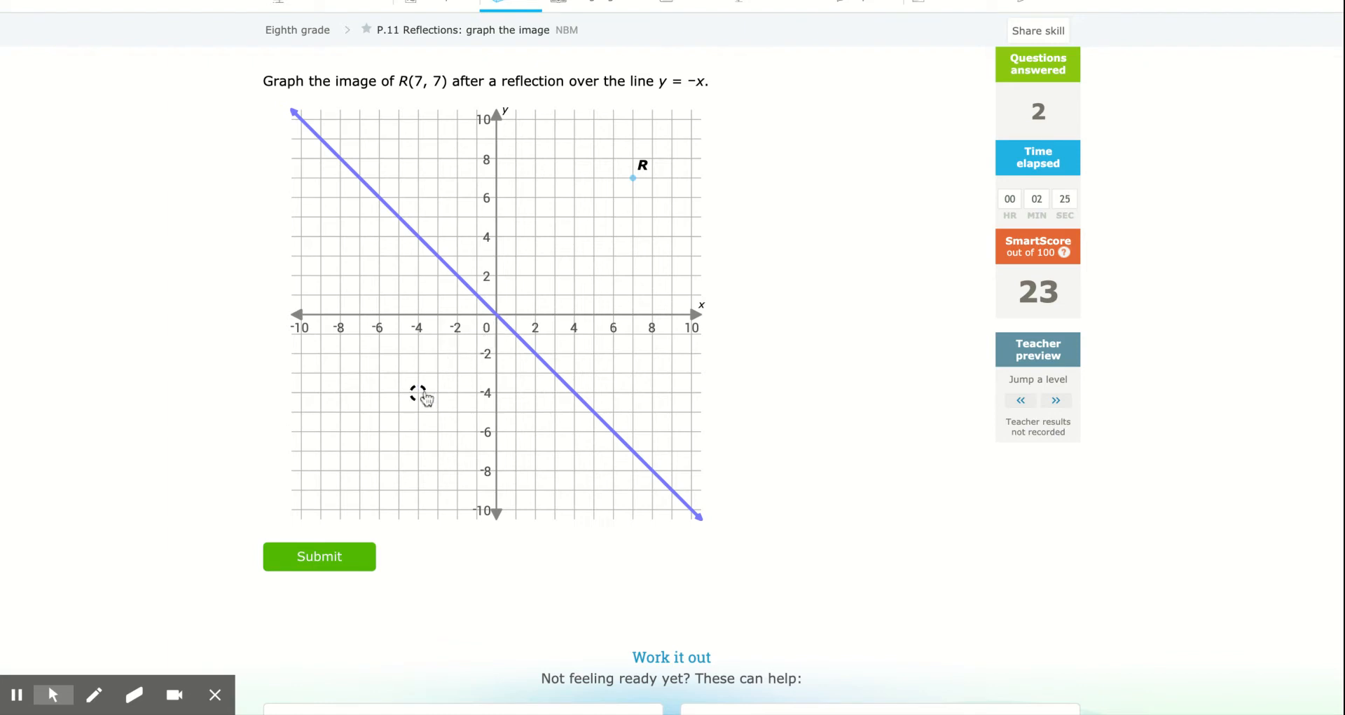
Step: Plot the image of point R at (−7, −7) and submit the answer
left_click(359, 451)
left_click(317, 556)
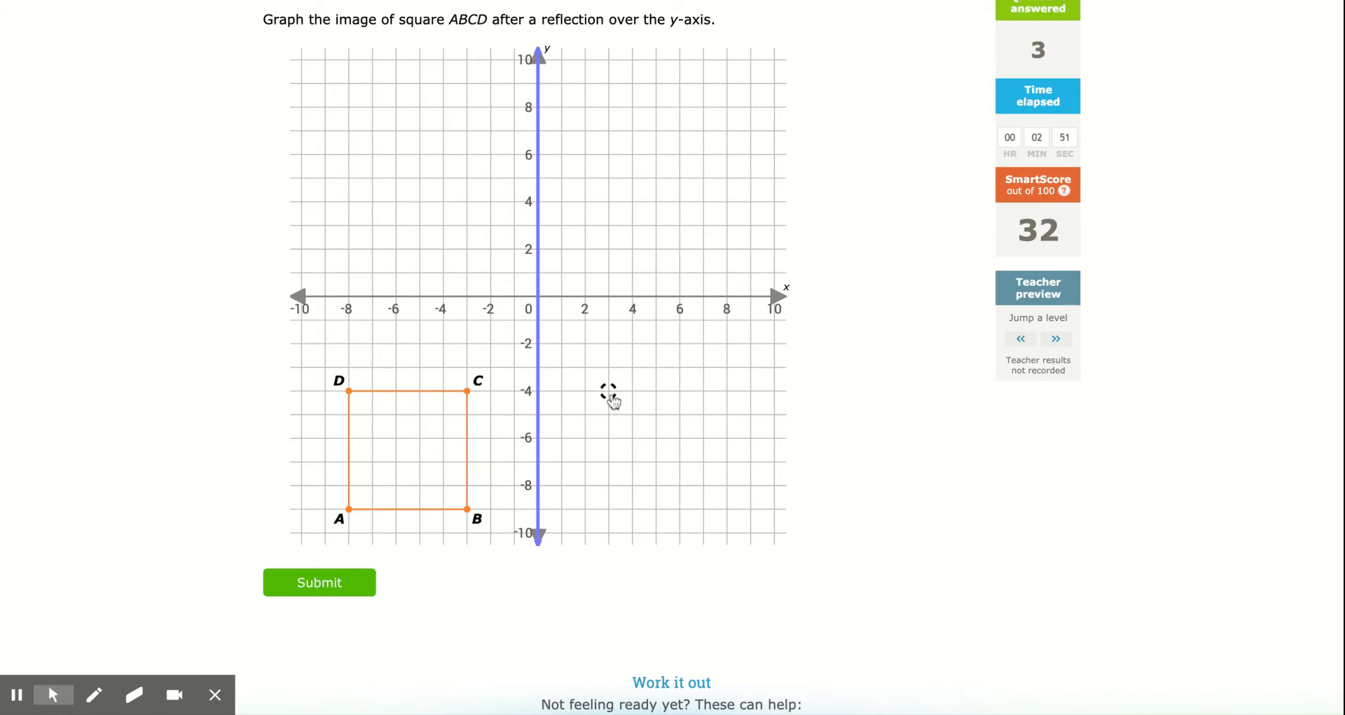
Step: Graph square ABCD's y-axis reflection with vertices (3, −4), (8, −4), (8, −9) and (3, −9), and submit it
left_click(609, 391)
left_click(727, 392)
left_click(727, 510)
left_click(609, 510)
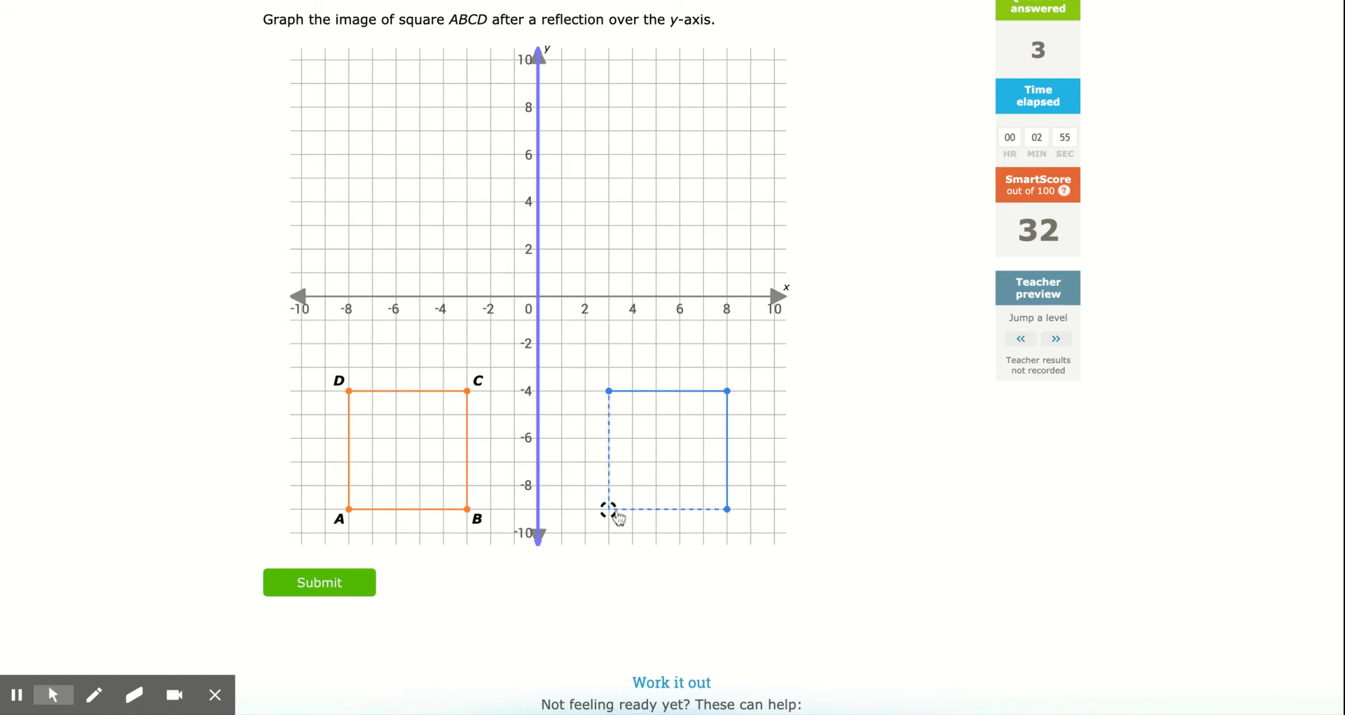
left_click(360, 576)
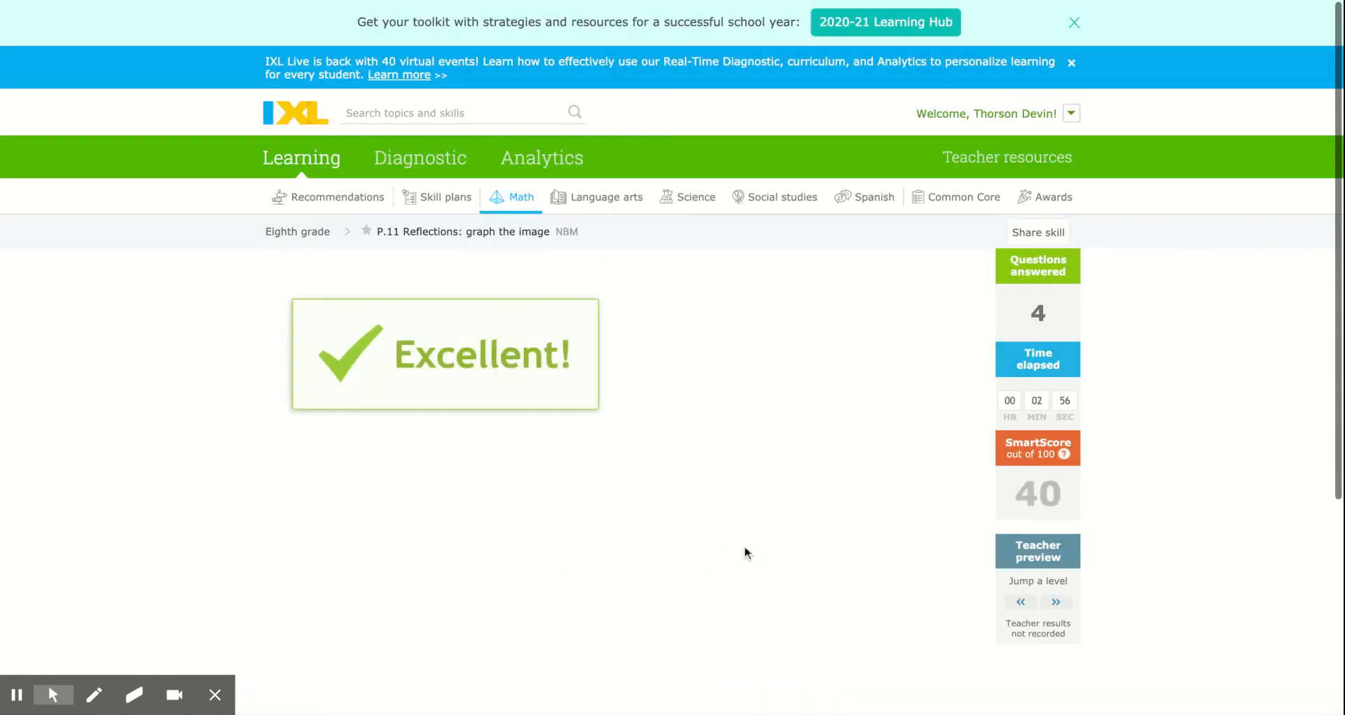
Step: Graph triangle FGH's x-axis reflection with vertices (−1, −10), (−6, −10) and (−3, −9), and submit it
scroll(783, 543, "down", 1)
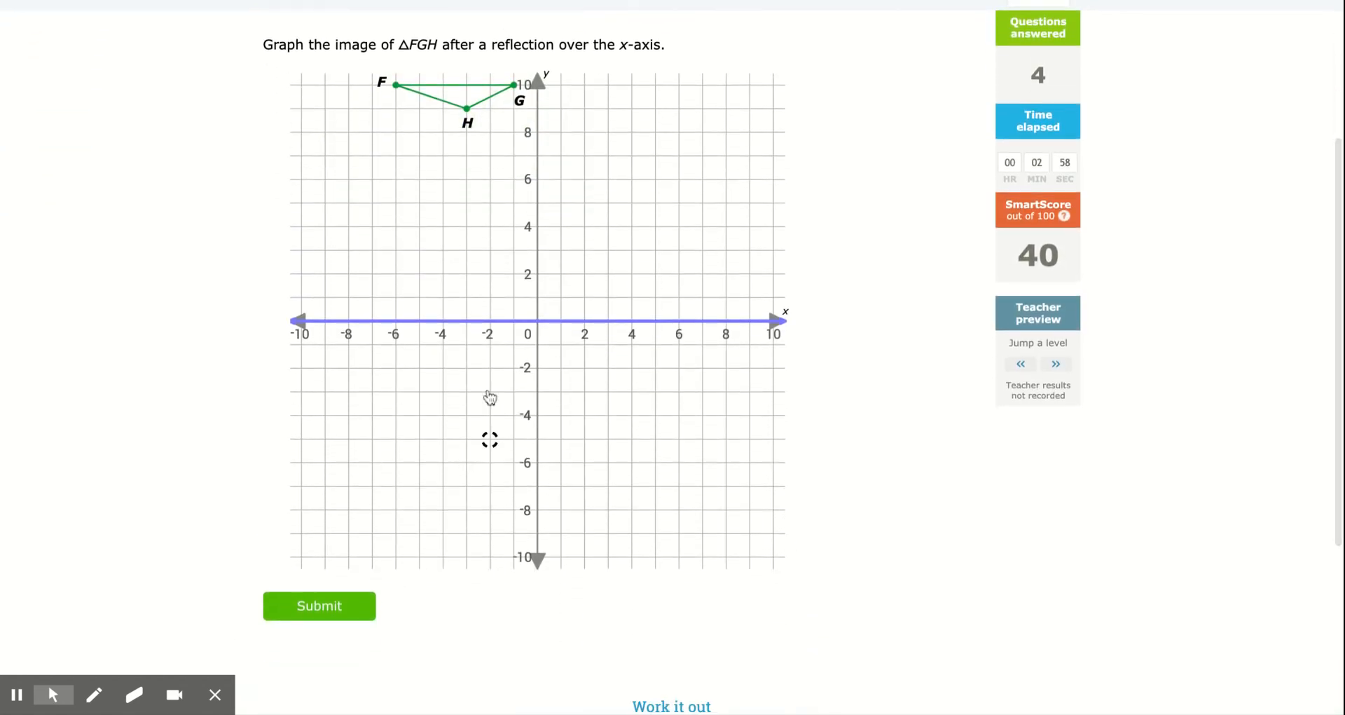
left_click(513, 557)
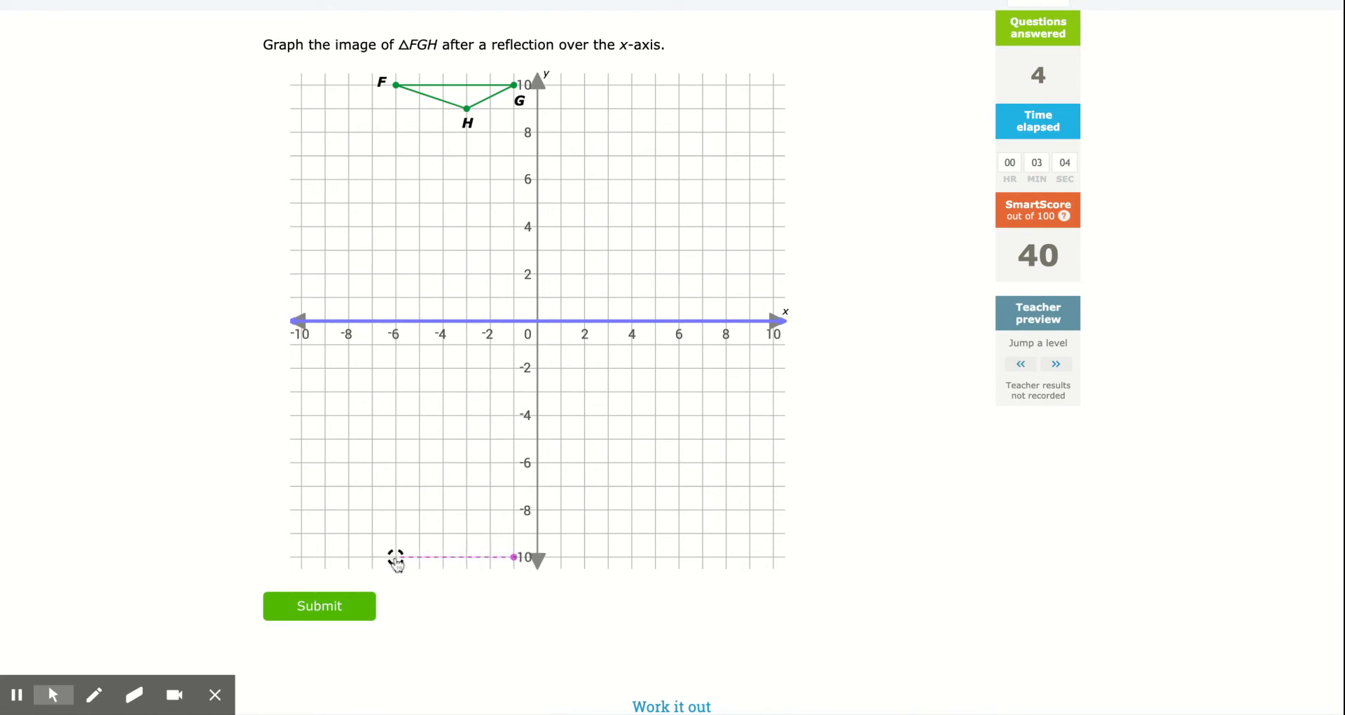
left_click(395, 557)
left_click(468, 534)
left_click(364, 610)
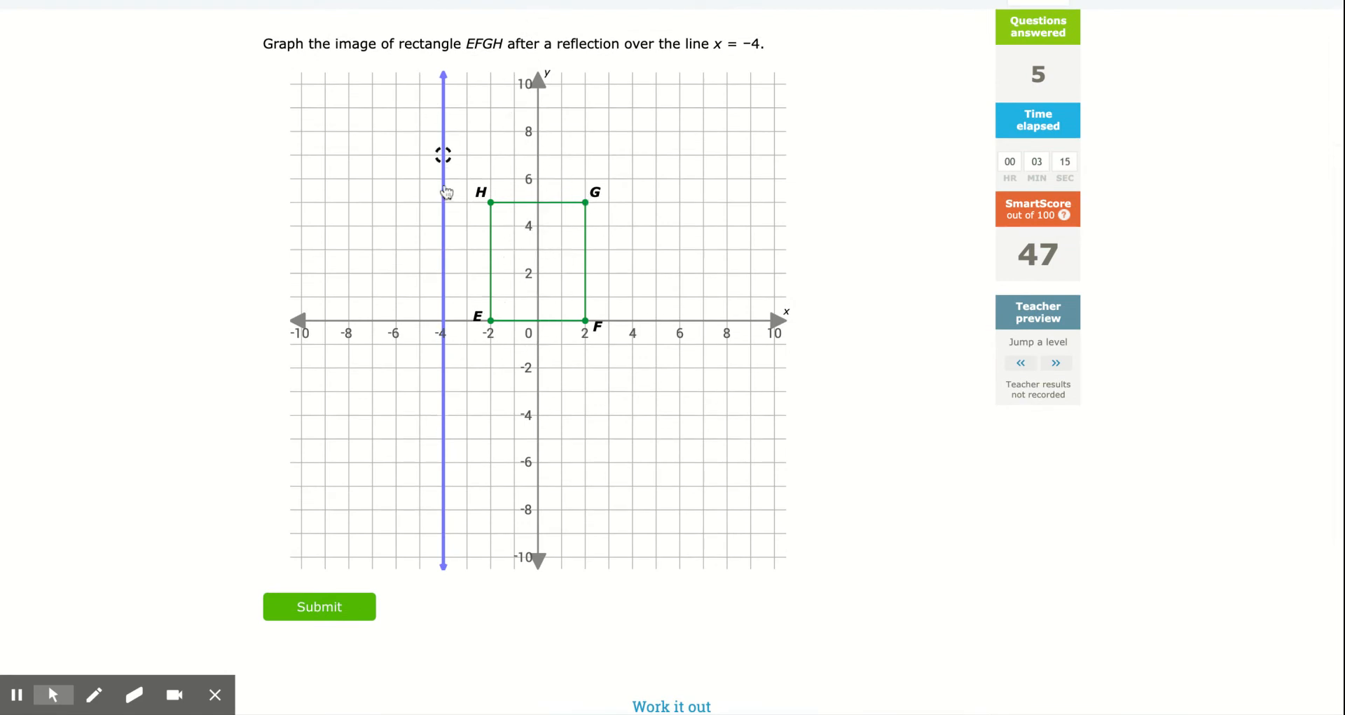
Step: Graph rectangle EFGH's reflection over x = −4 with vertices (−6, 5), (−10, 5), (−10, 0) and (−6, 0), and submit it
left_click(397, 204)
left_click(302, 203)
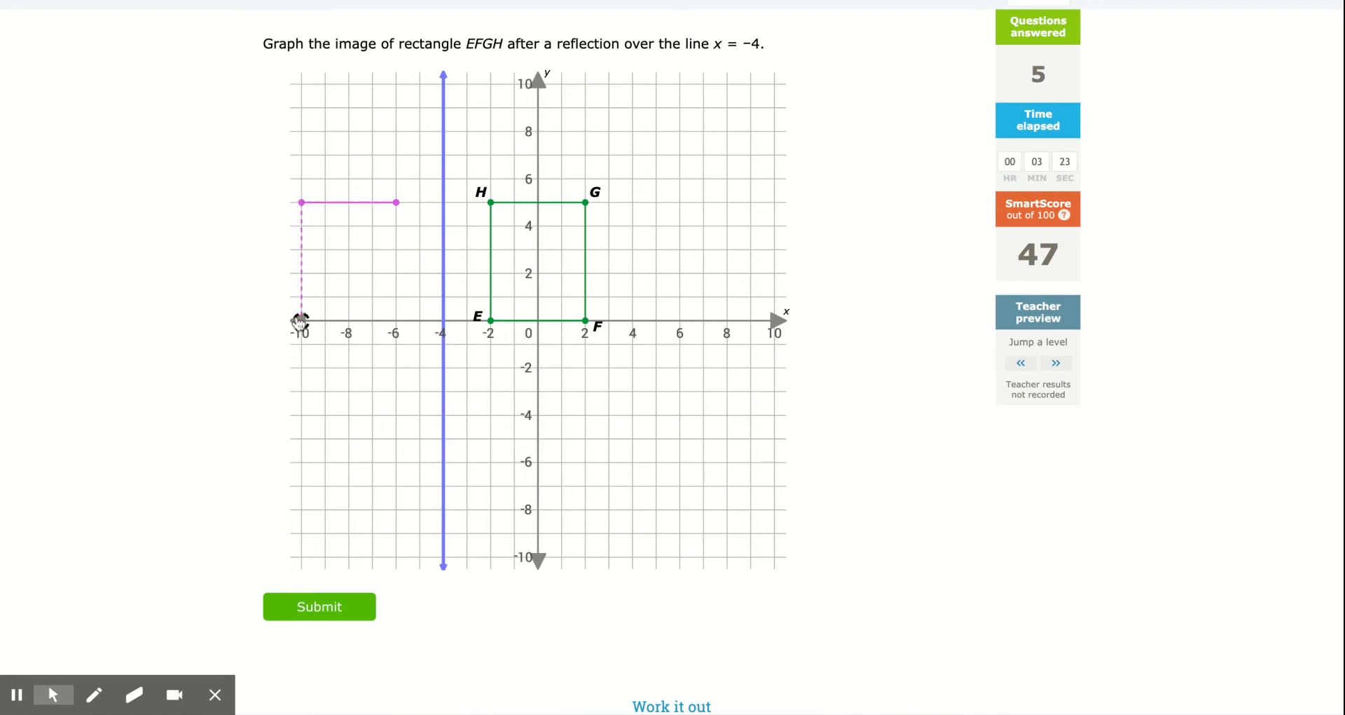
left_click(301, 321)
left_click(396, 321)
left_click(321, 609)
Step: Skip the square CDEF question by jumping to the next level
scroll(735, 540, "down", 5)
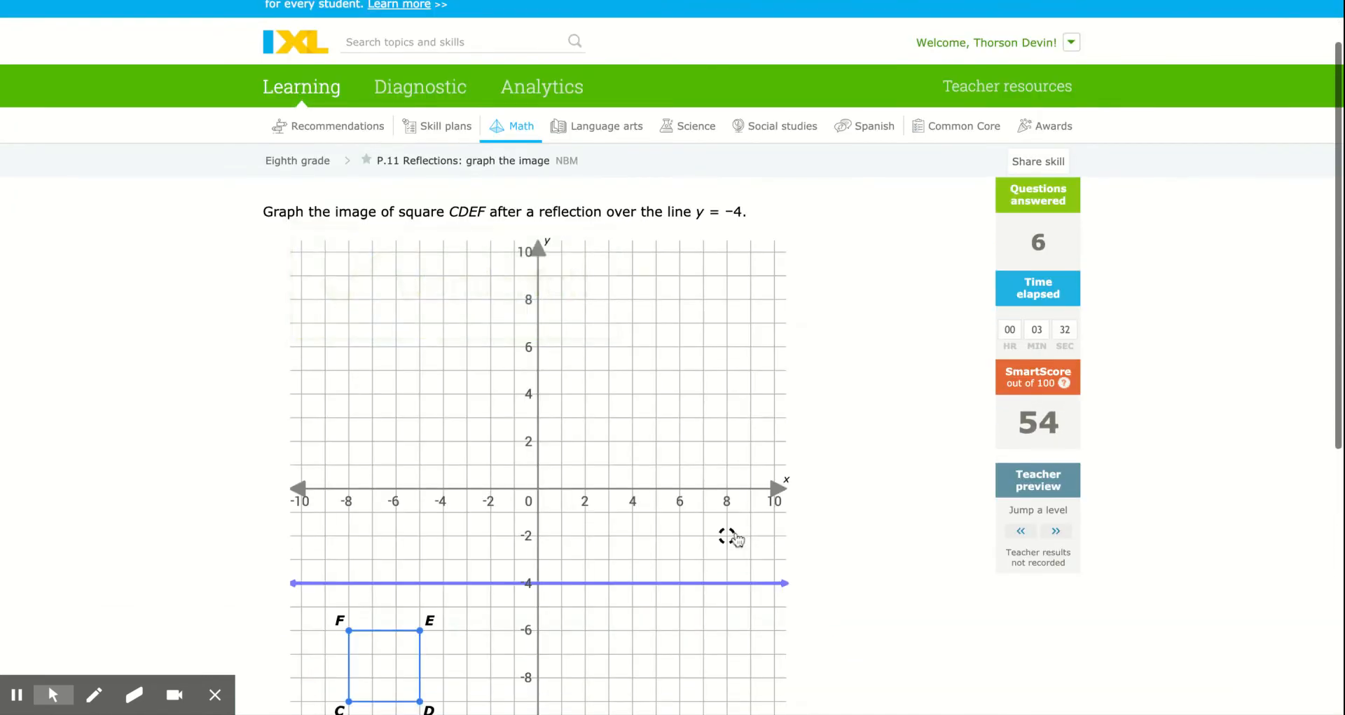
scroll(735, 537, "up", 1)
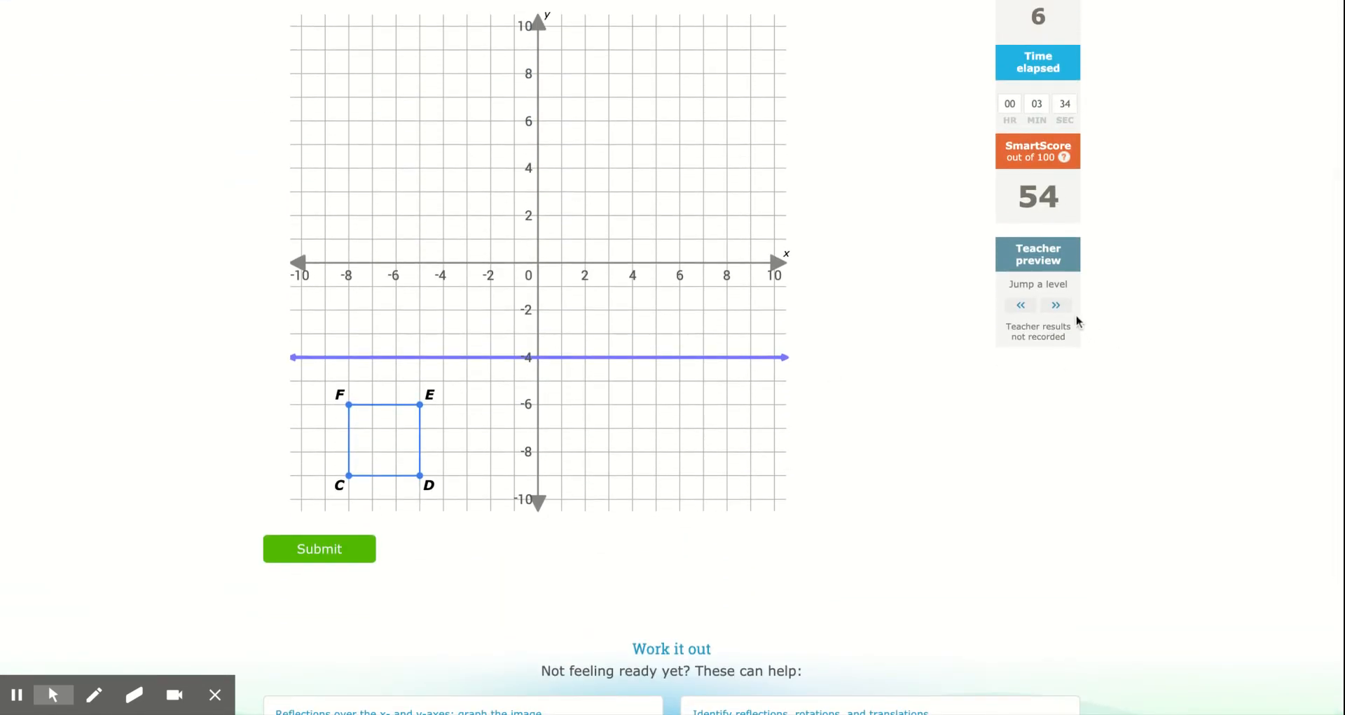
left_click(1055, 304)
Step: Graph square EFGH's reflection over y = x with vertices (−9, 0), (−9, 1), (−10, 1) and (−10, 0), and submit it
scroll(737, 512, "down", 2)
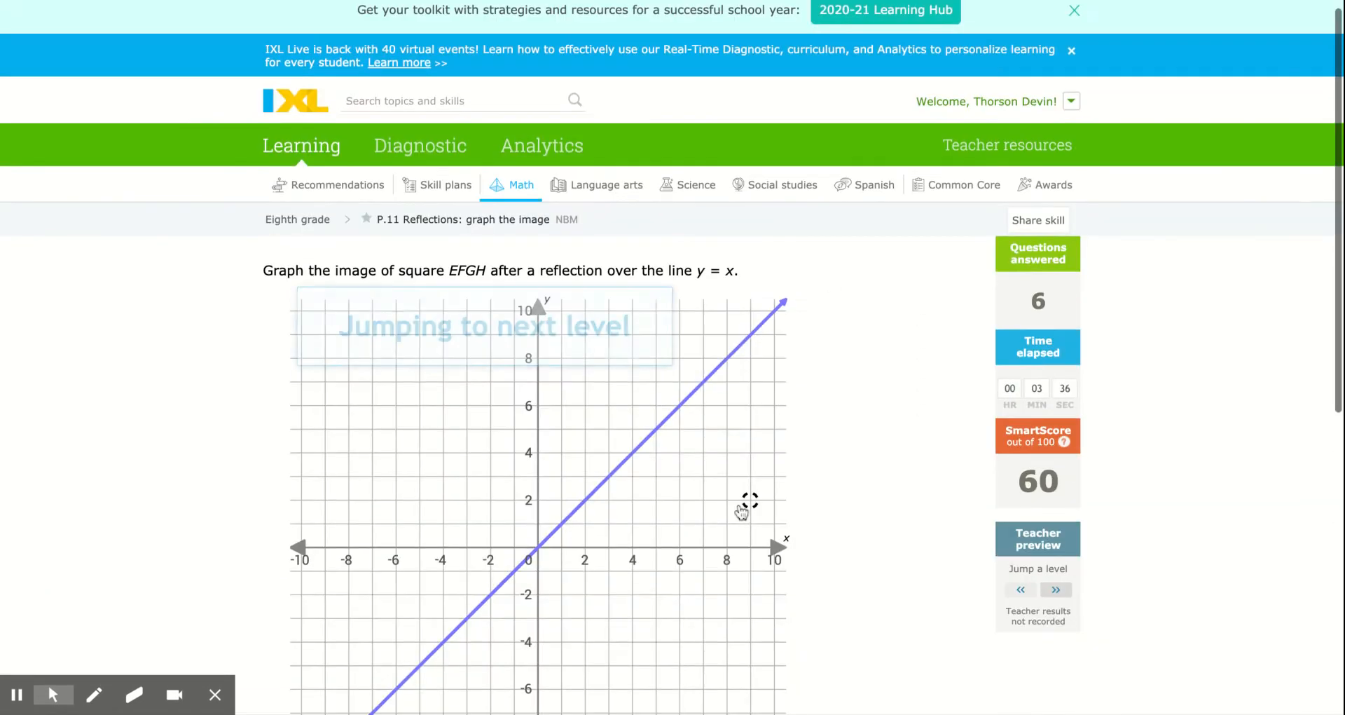
scroll(746, 504, "down", 4)
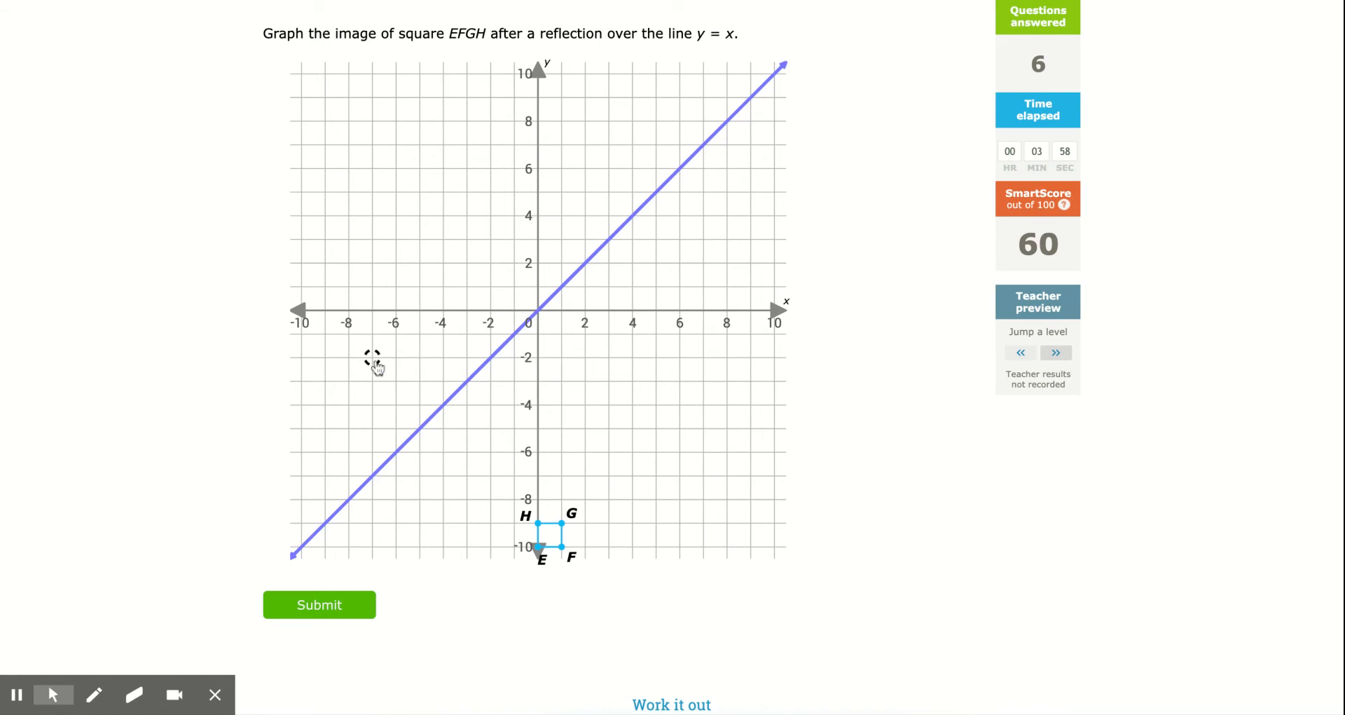
left_click(324, 309)
left_click(326, 287)
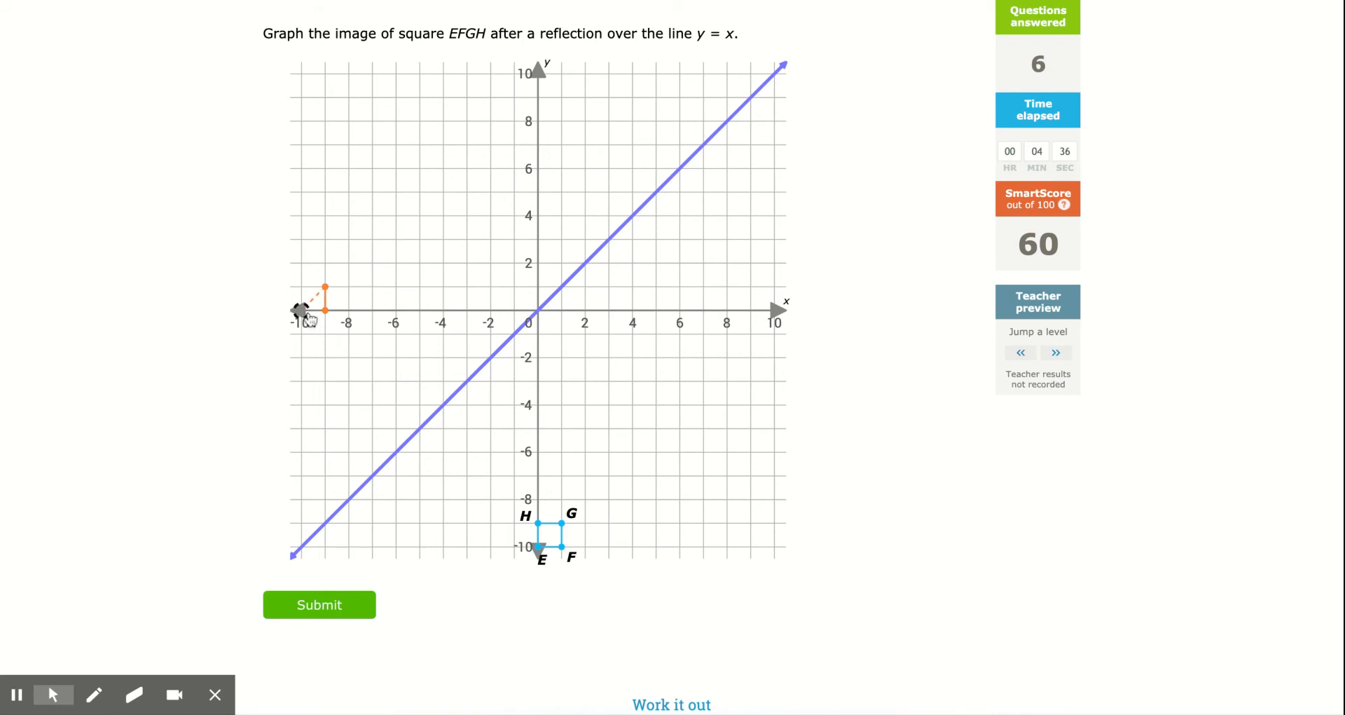
left_click(301, 309)
left_click(301, 287)
mouse_move(302, 287)
left_mouse_down()
mouse_move(300, 311)
mouse_move(301, 287)
left_mouse_up()
left_click(302, 310)
left_click(353, 608)
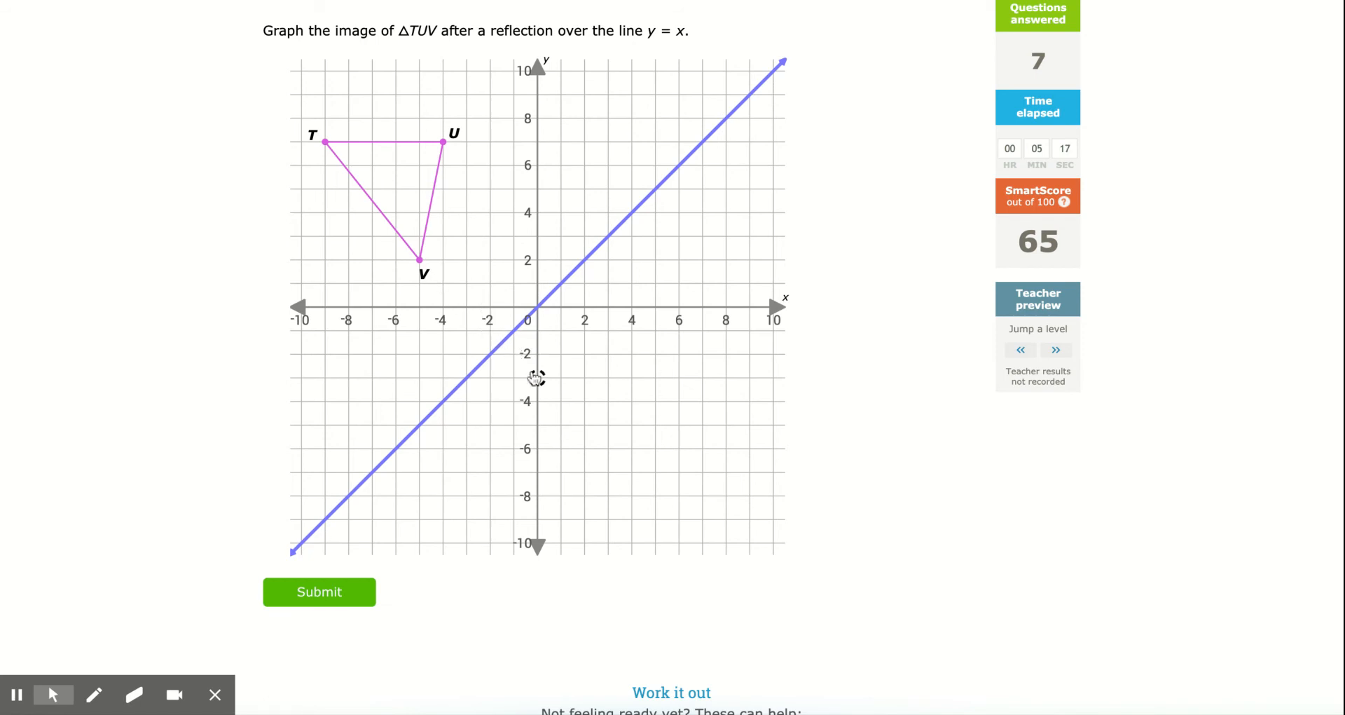
Step: Graph triangle TUV's reflection over y = x with vertices (2, −5), (7, −4) and (7, −9), and submit it
left_click(585, 424)
left_click(702, 401)
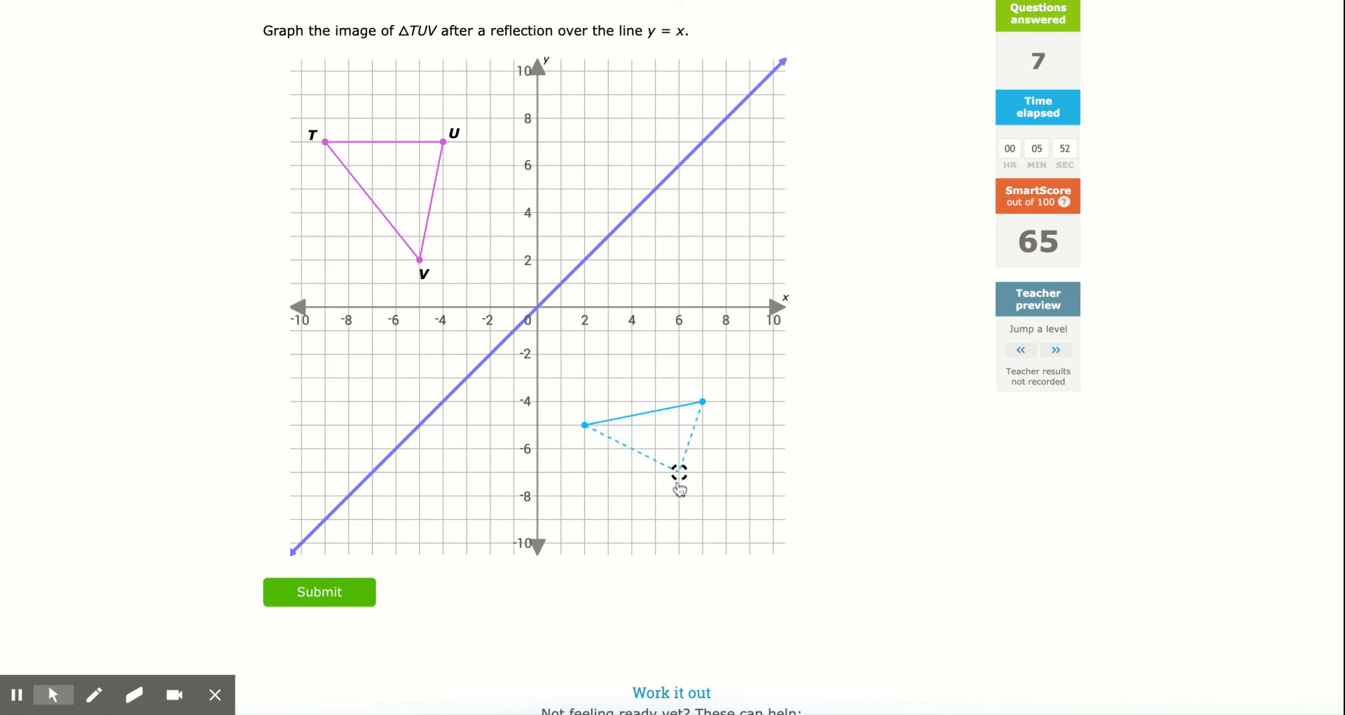
left_click(702, 519)
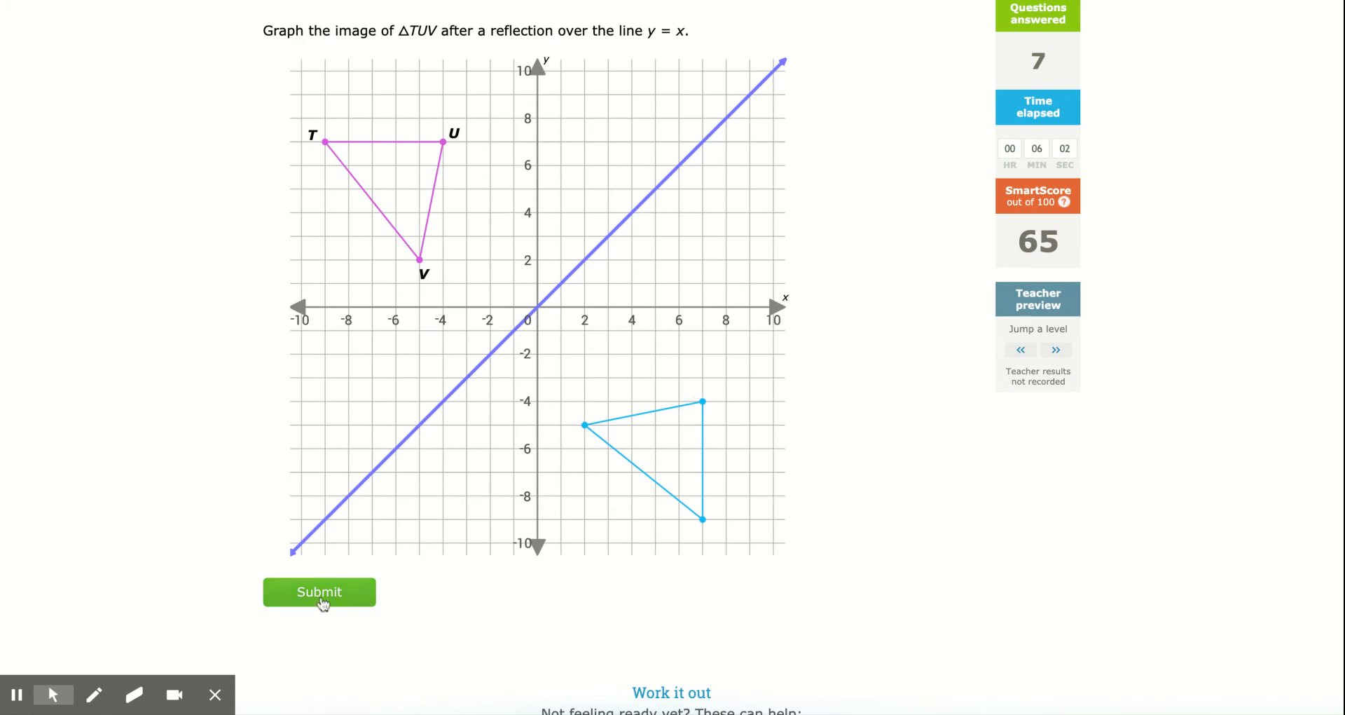
left_click(319, 597)
Step: Skip the rhombus RSTU question by jumping ahead to the highest level
scroll(735, 431, "down", 3)
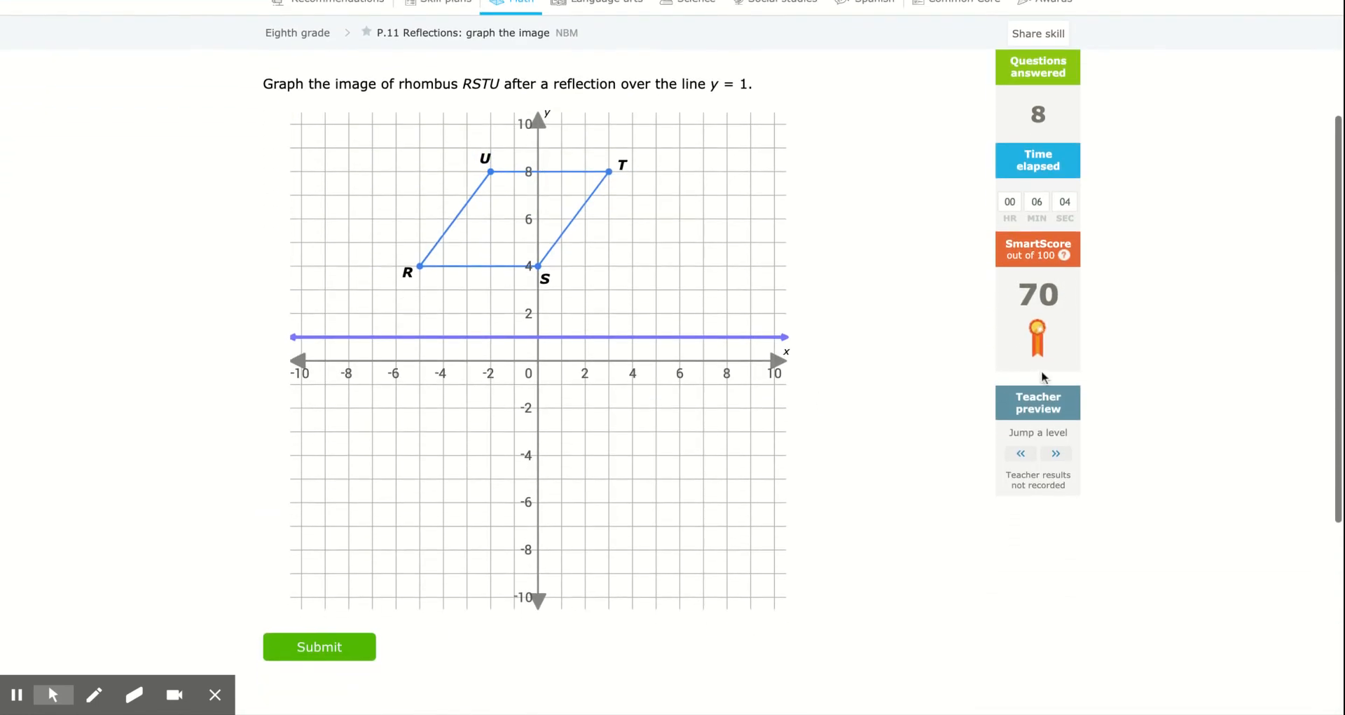
left_click(1053, 452)
Step: Graph trapezoid EFGH's reflection over x = −2 with vertices (−5, 5), (−5, −4), (−10, −2) and (−10, 0), and submit it
scroll(827, 392, "down", 2)
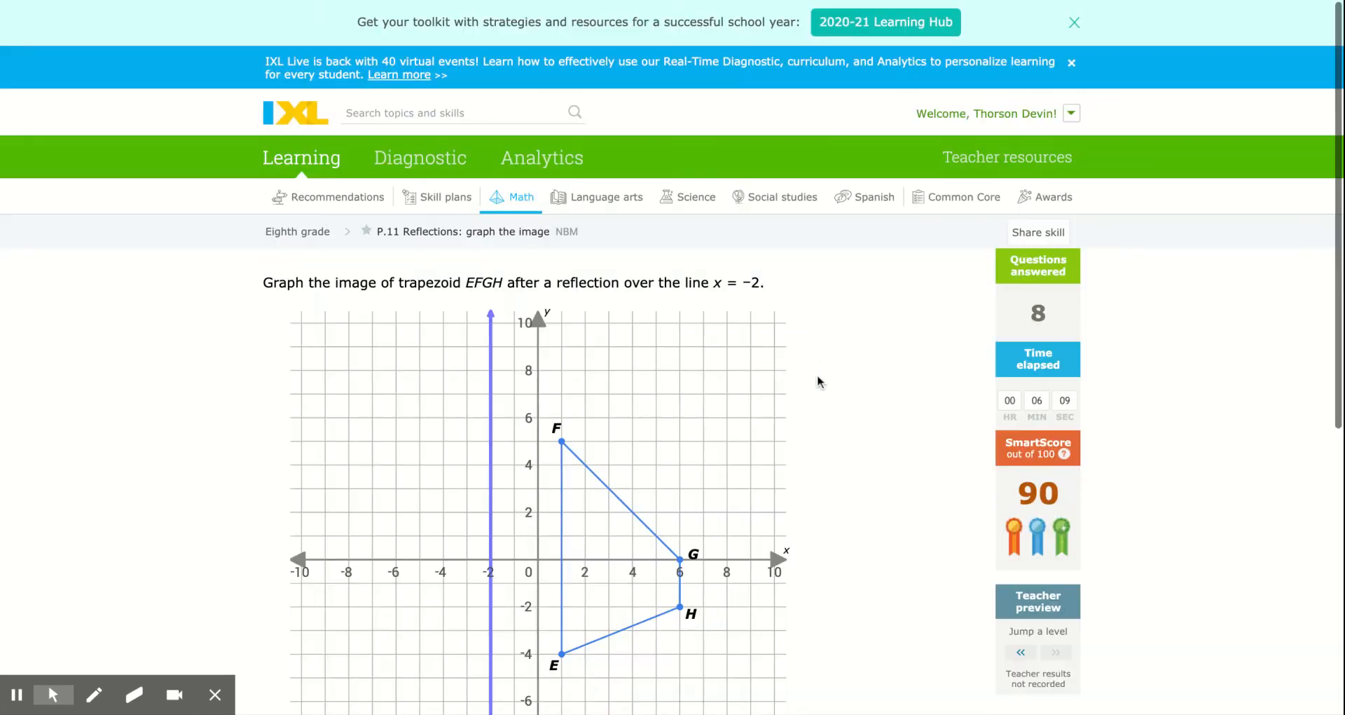
scroll(812, 379, "down", 1)
scroll(717, 388, "down", 1)
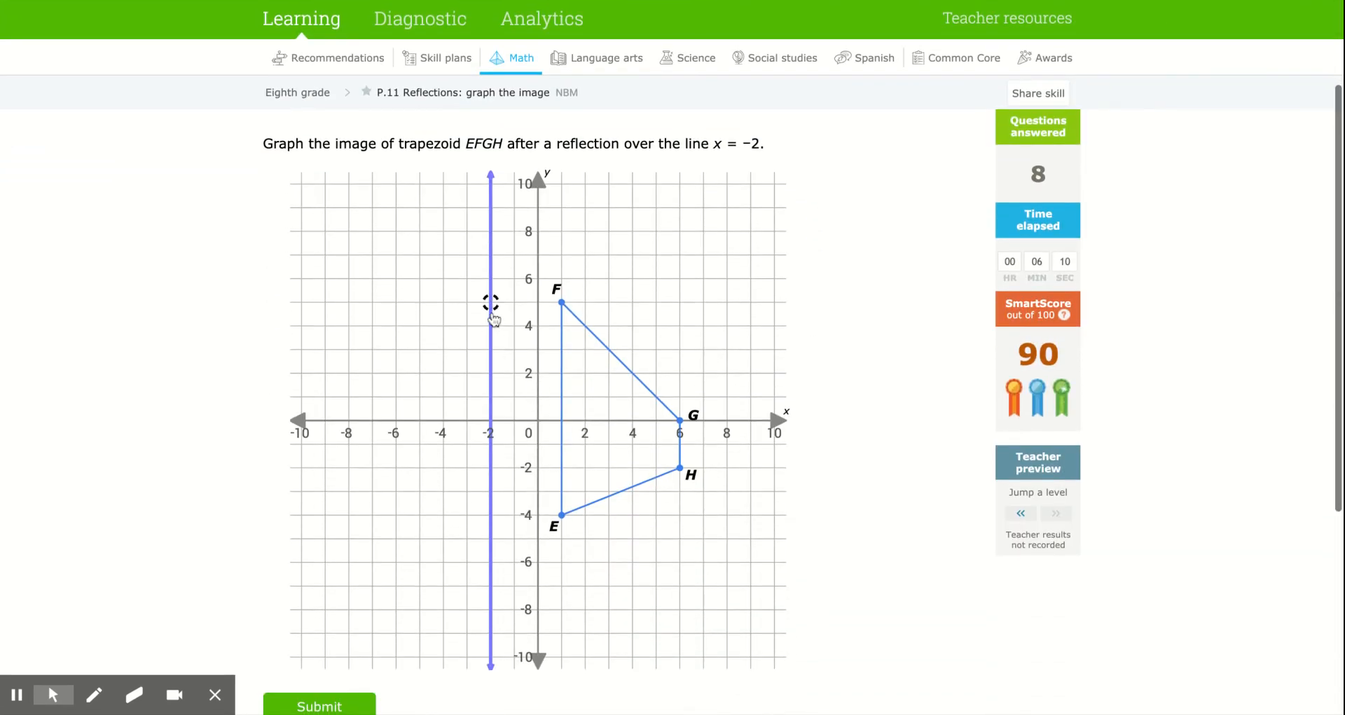
left_click(420, 302)
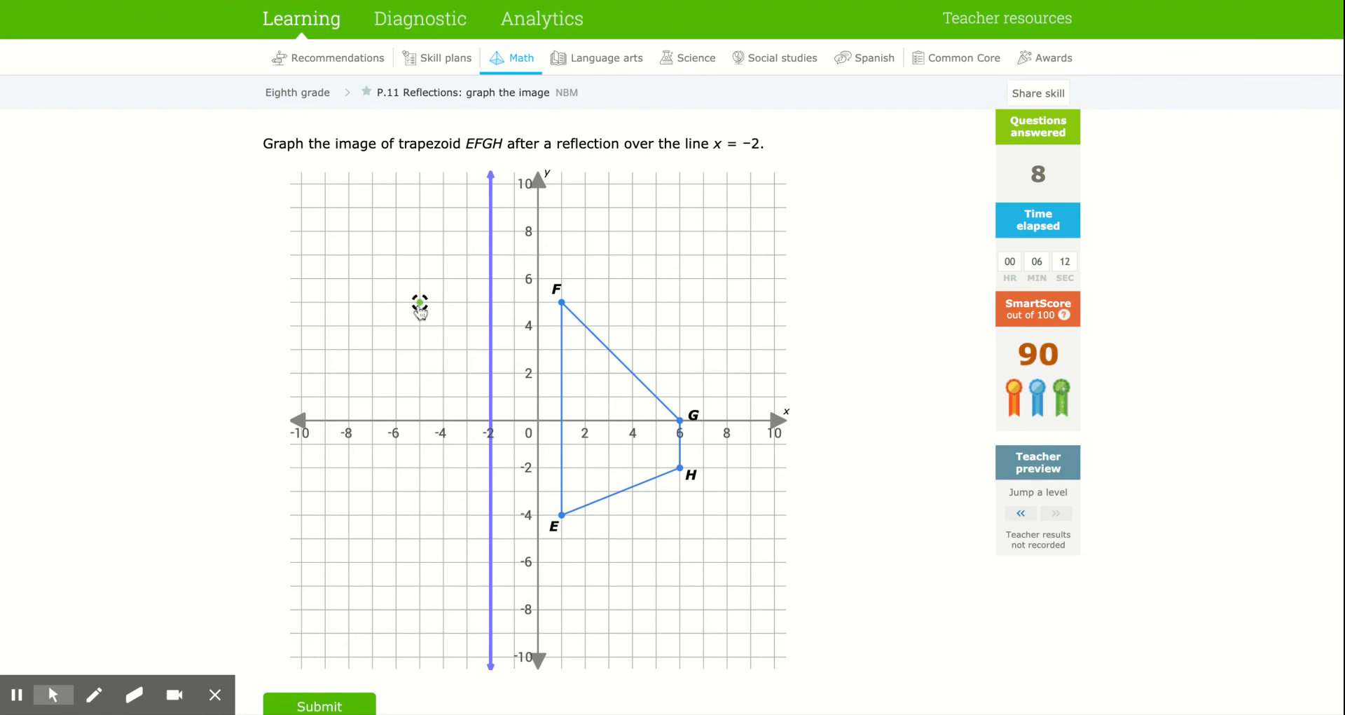
left_click(420, 515)
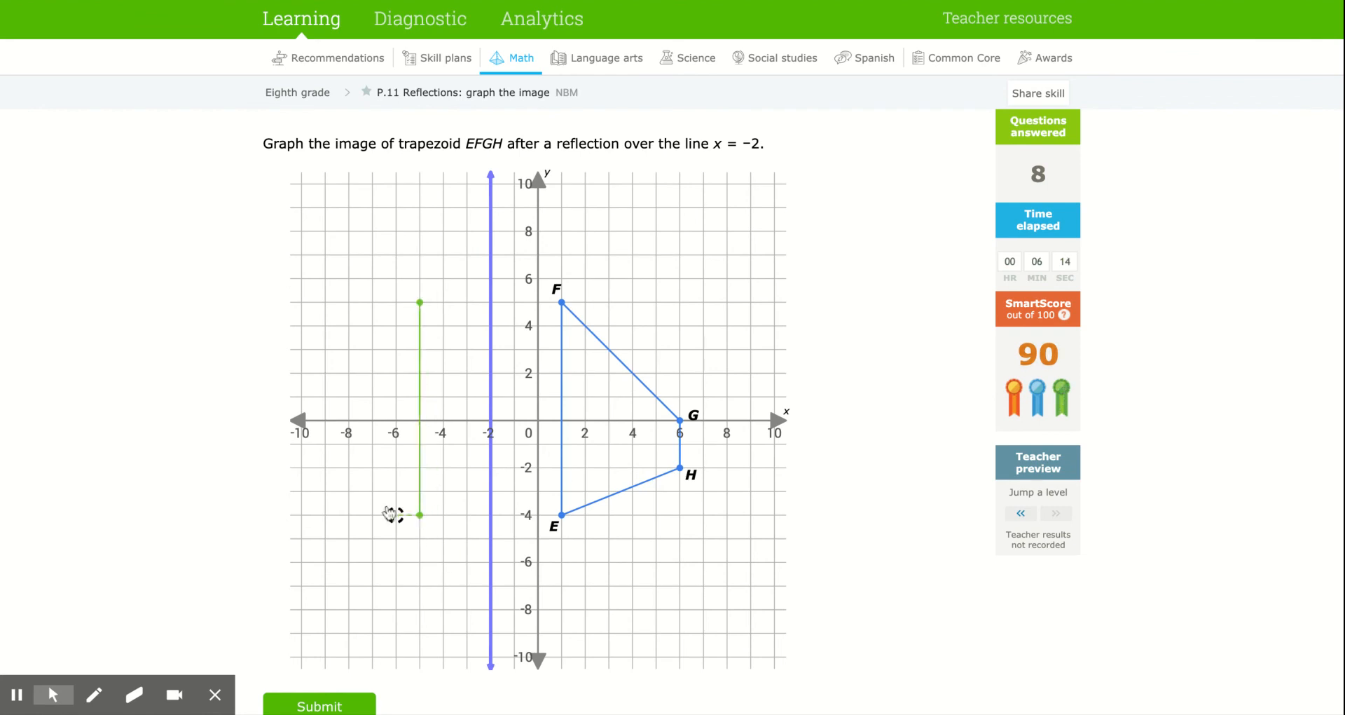
left_click(315, 466)
left_click(302, 420)
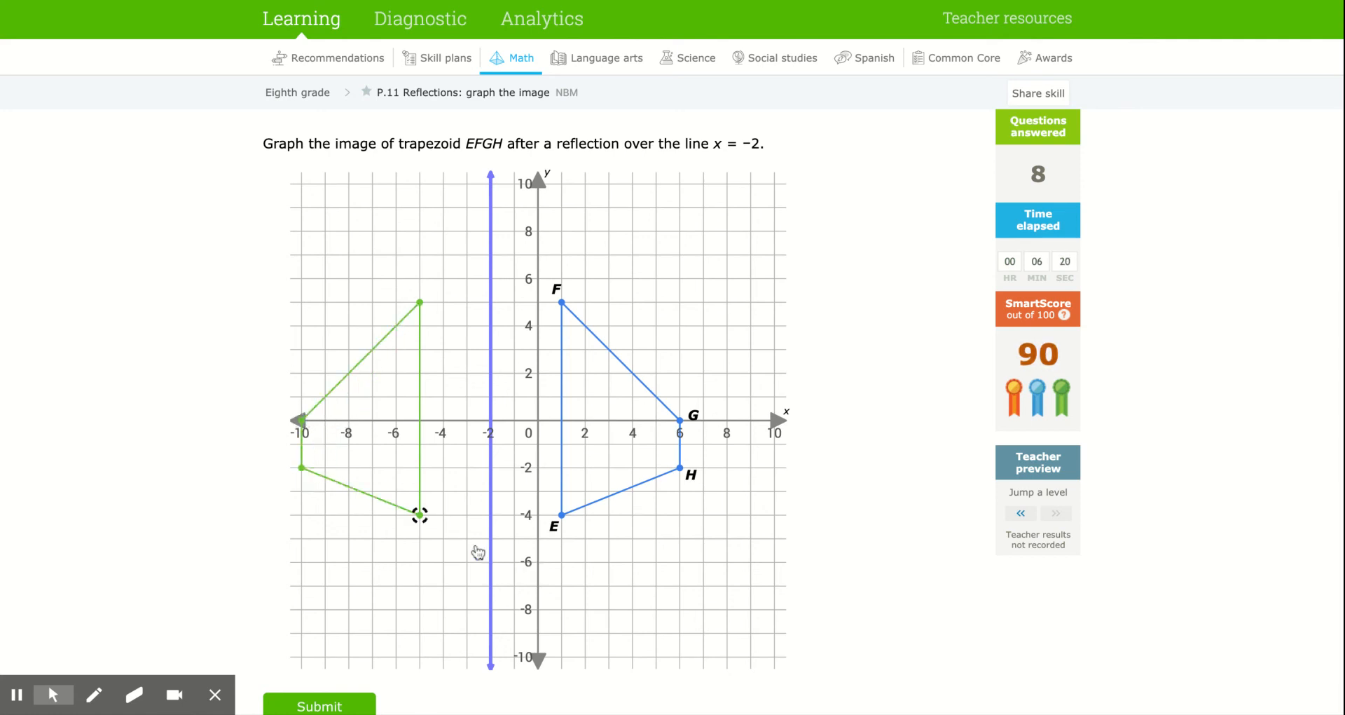
left_click(371, 703)
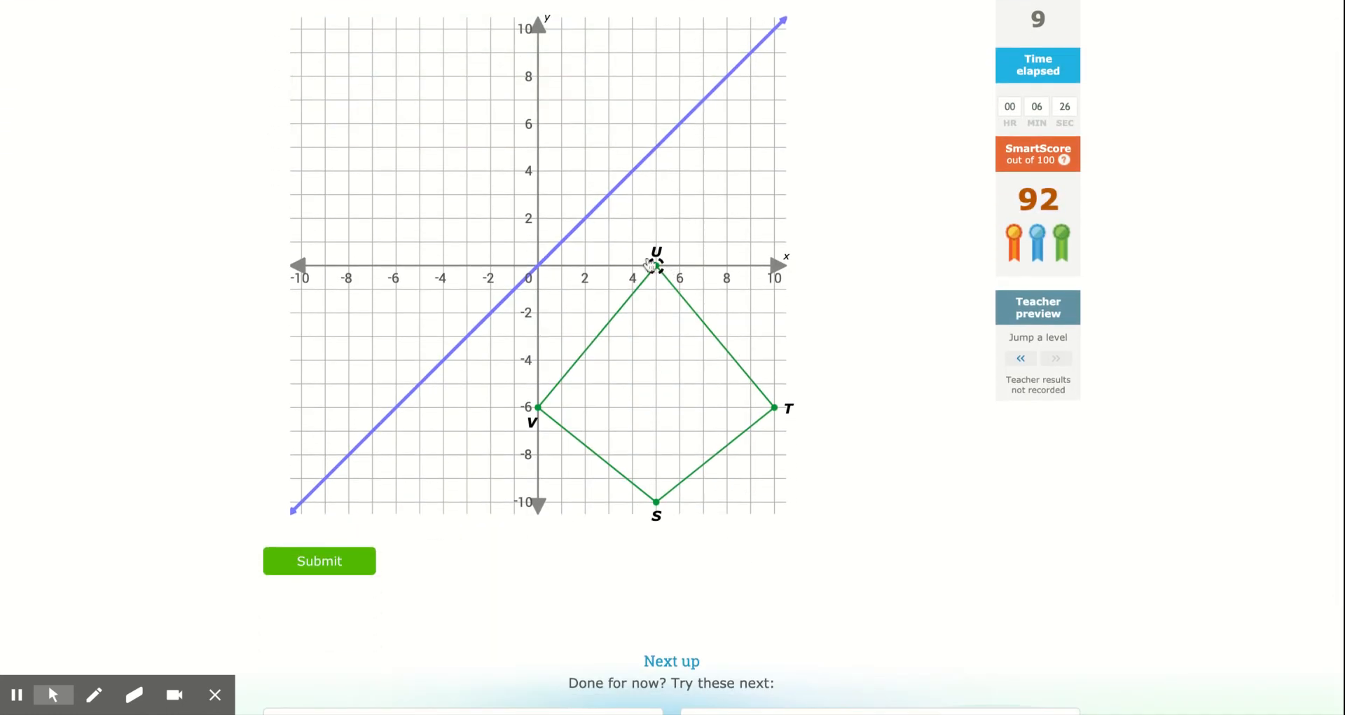
Step: Graph kite STUV's reflection over y = x with vertices (0, 5), (−7, 1), (−10, 5) and (−6, 10), and submit it
left_click(538, 148)
left_click(372, 242)
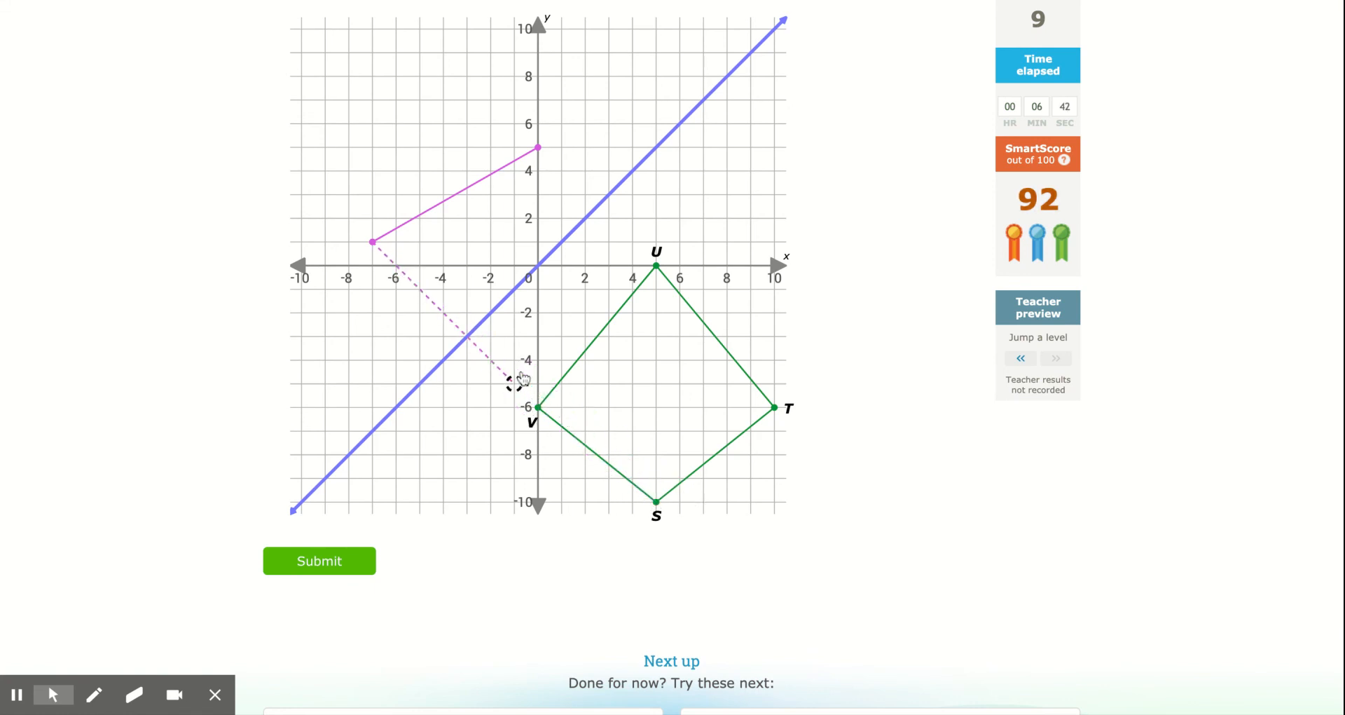
scroll(462, 344, "down", 1)
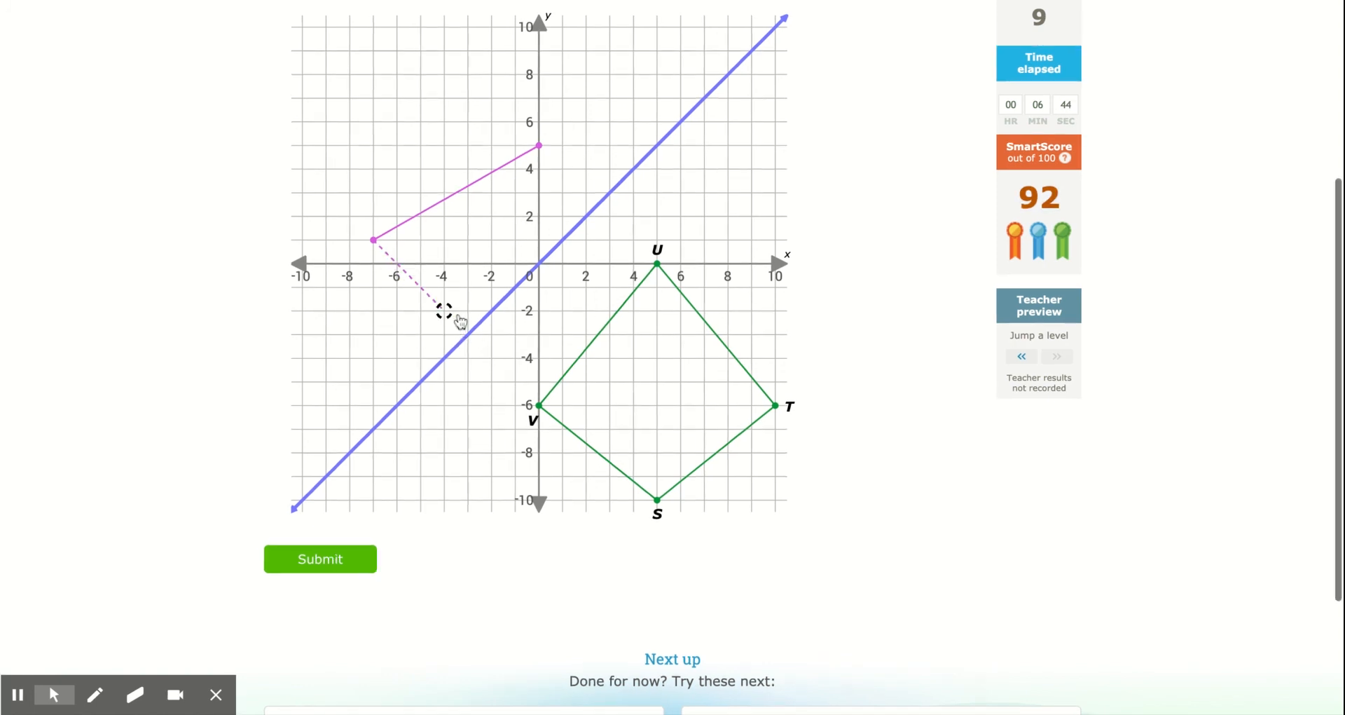
scroll(463, 308, "down", 1)
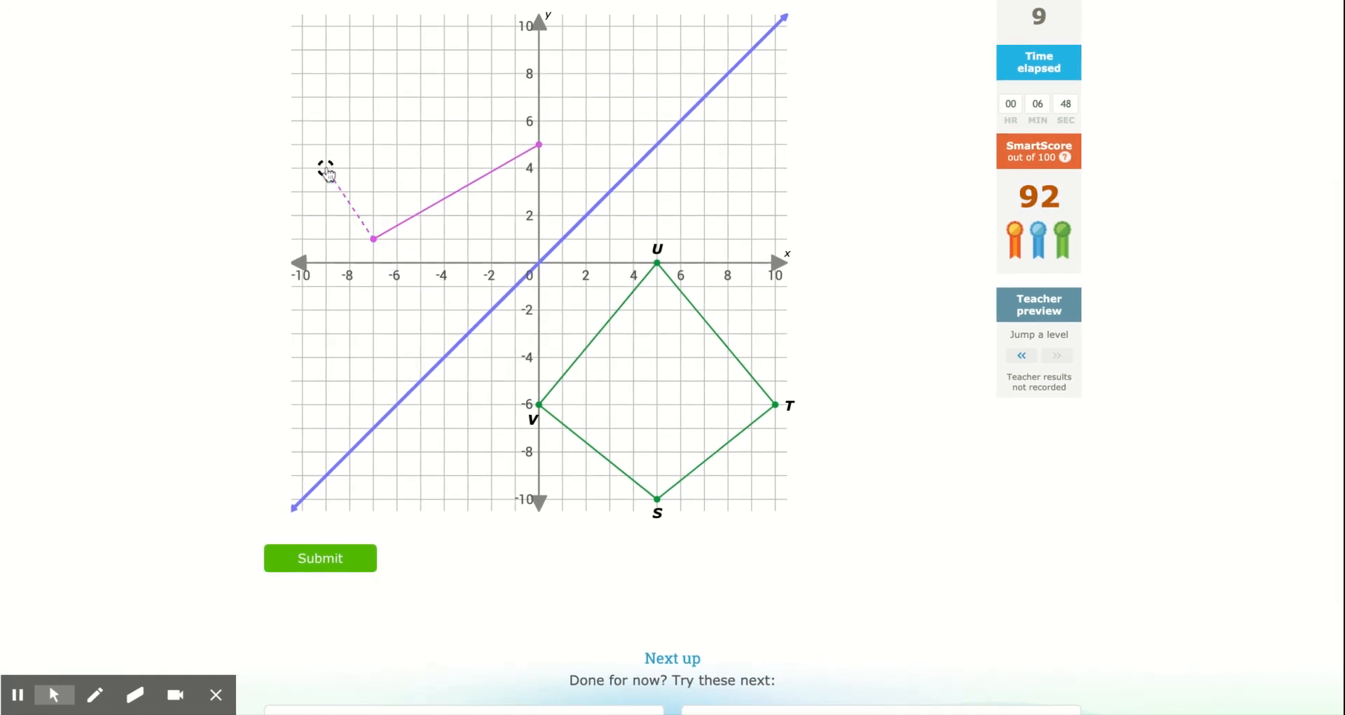
left_click(302, 144)
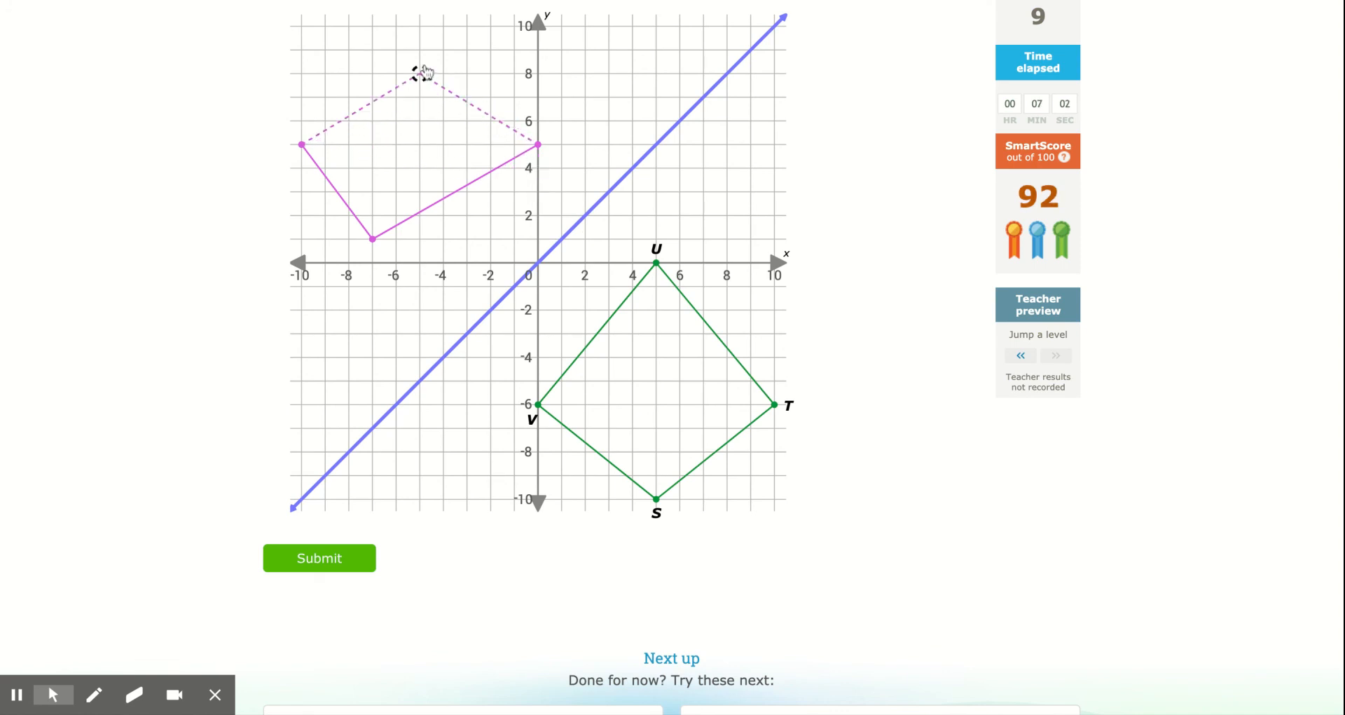
left_click(396, 26)
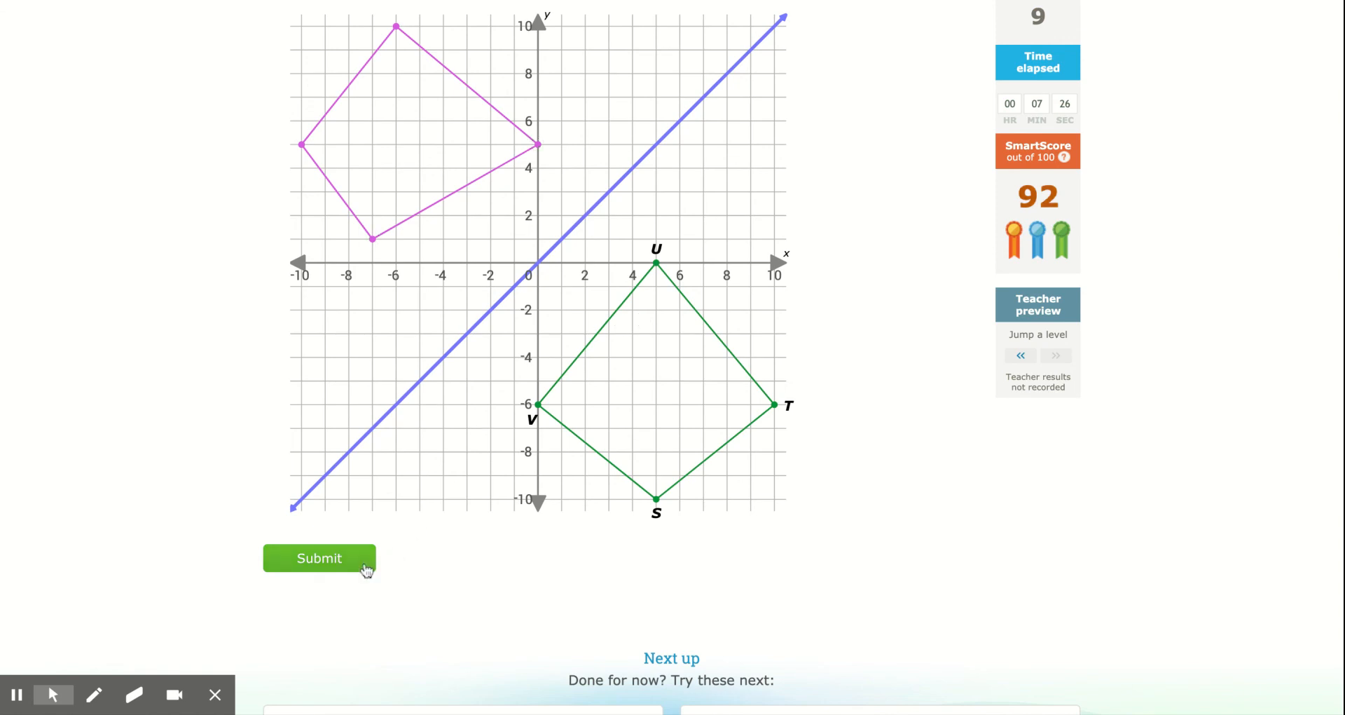
left_click(330, 564)
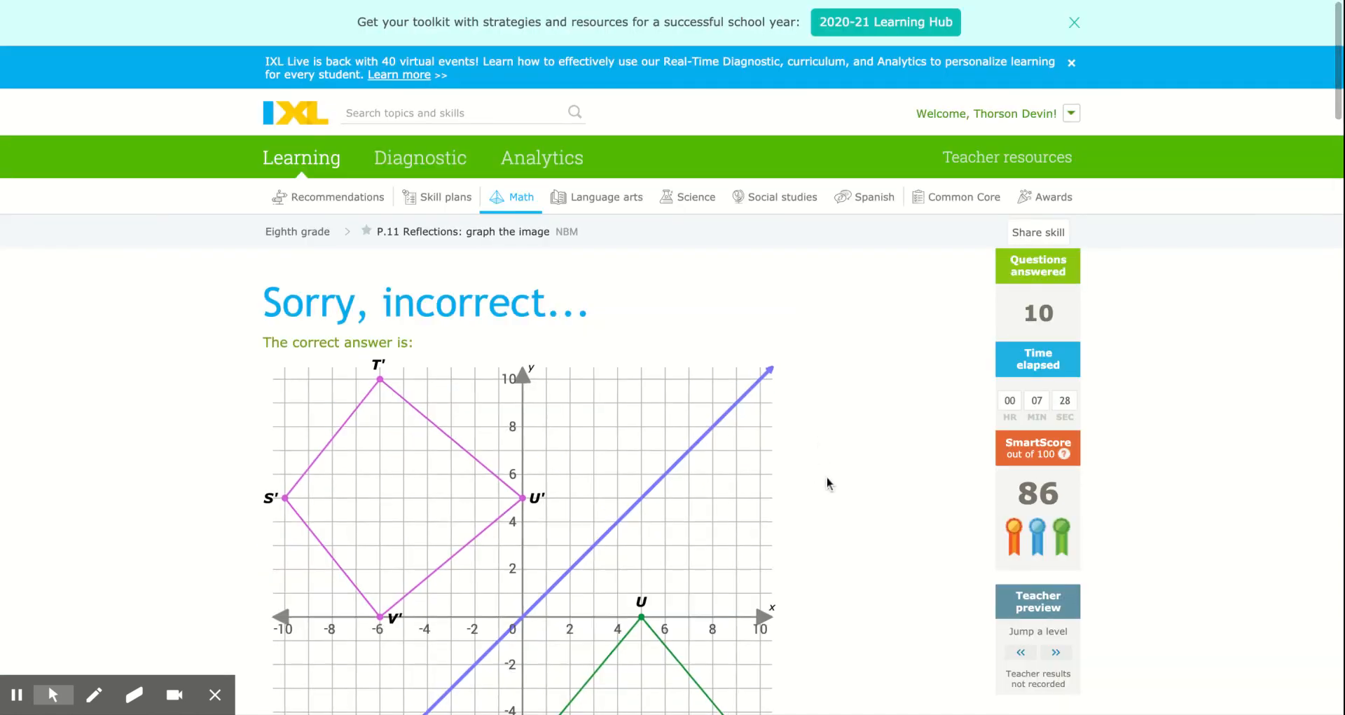
Step: Compare the submitted image of kite STUV with the correct answer, and review the explanation of reflecting over y = x
scroll(828, 479, "down", 5)
scroll(828, 480, "down", 12)
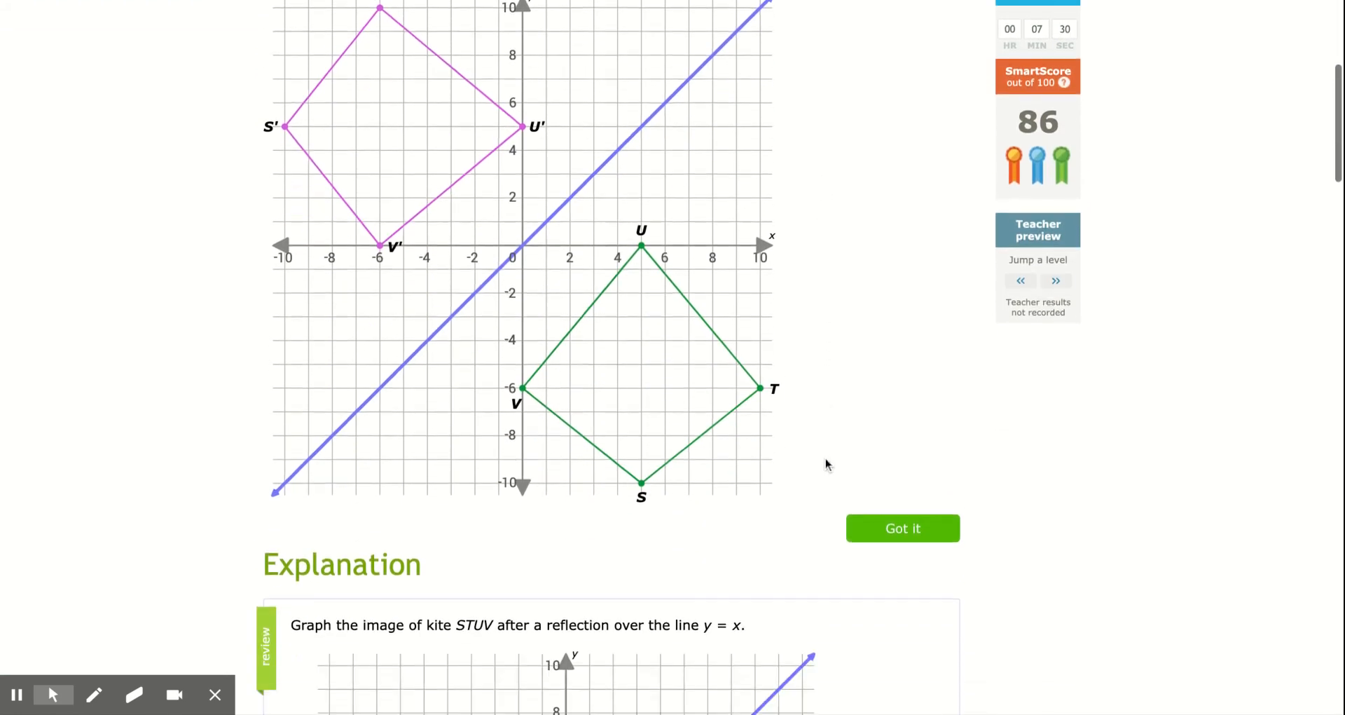
scroll(809, 476, "down", 4)
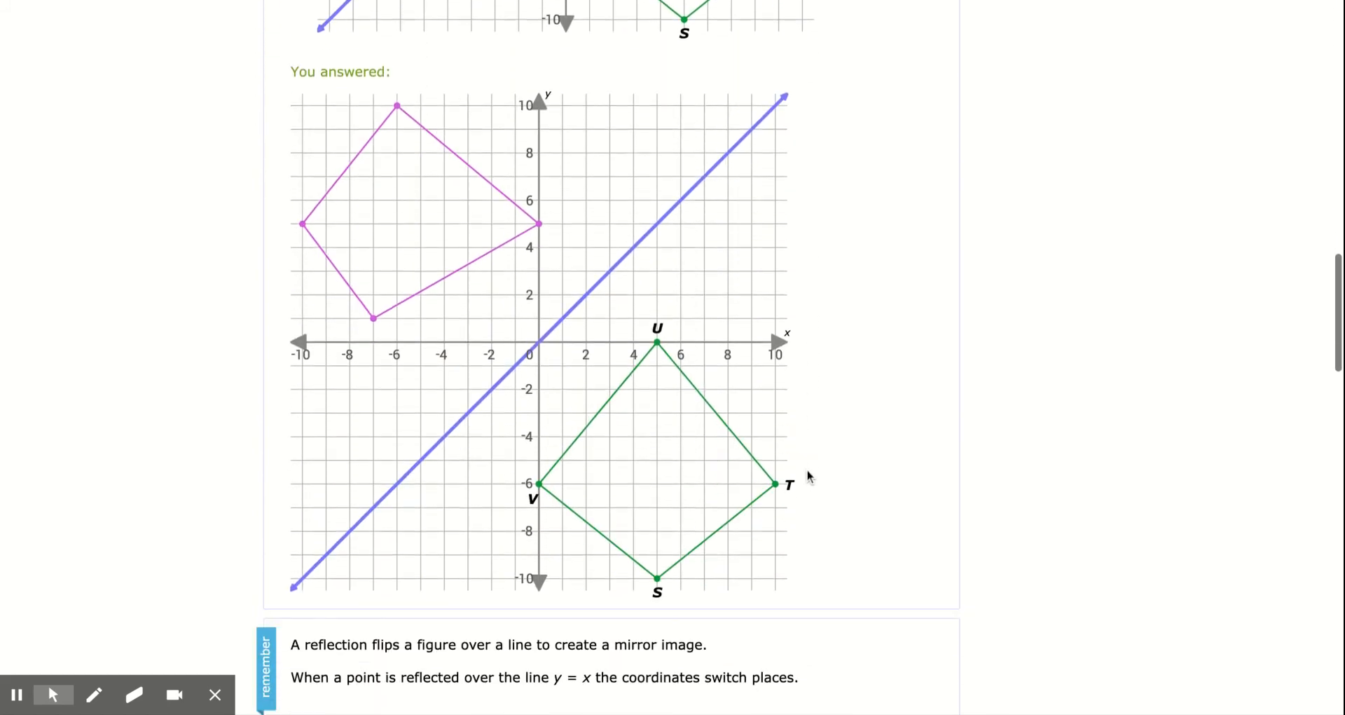
scroll(809, 476, "up", 3)
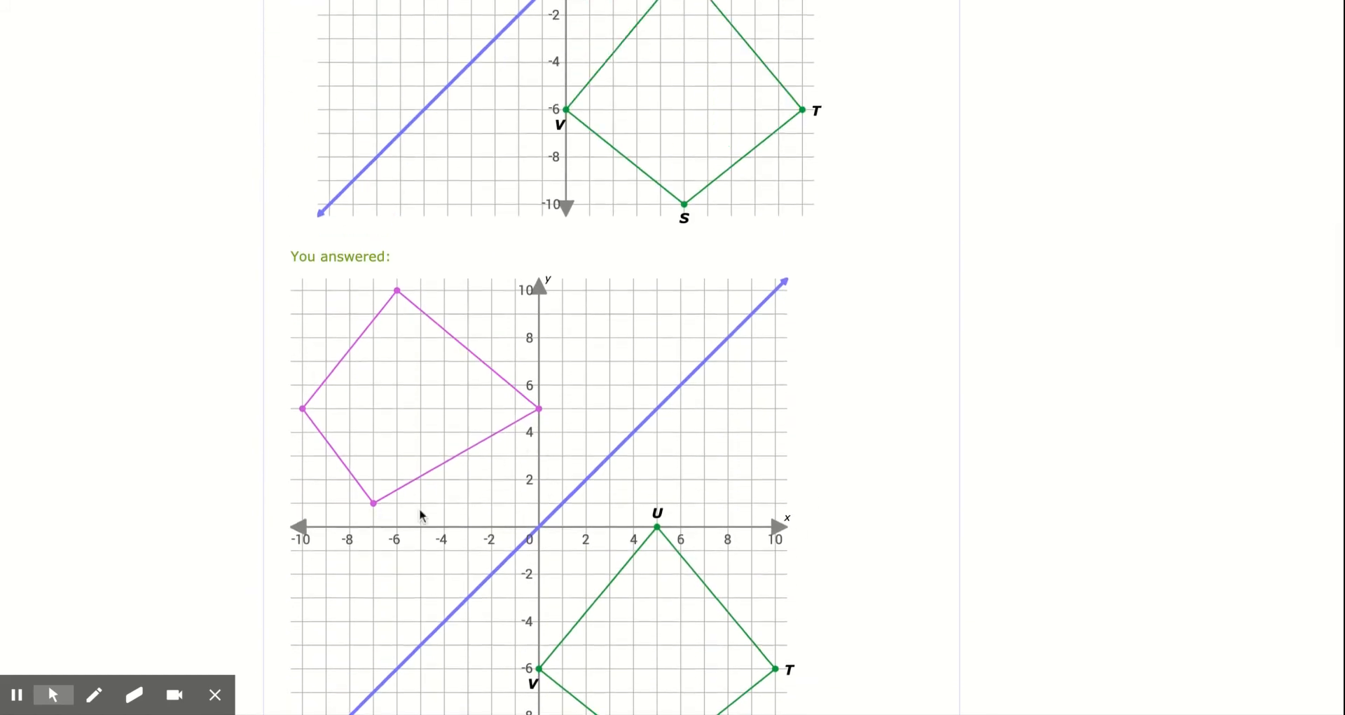
scroll(424, 511, "up", 15)
scroll(426, 512, "down", 1)
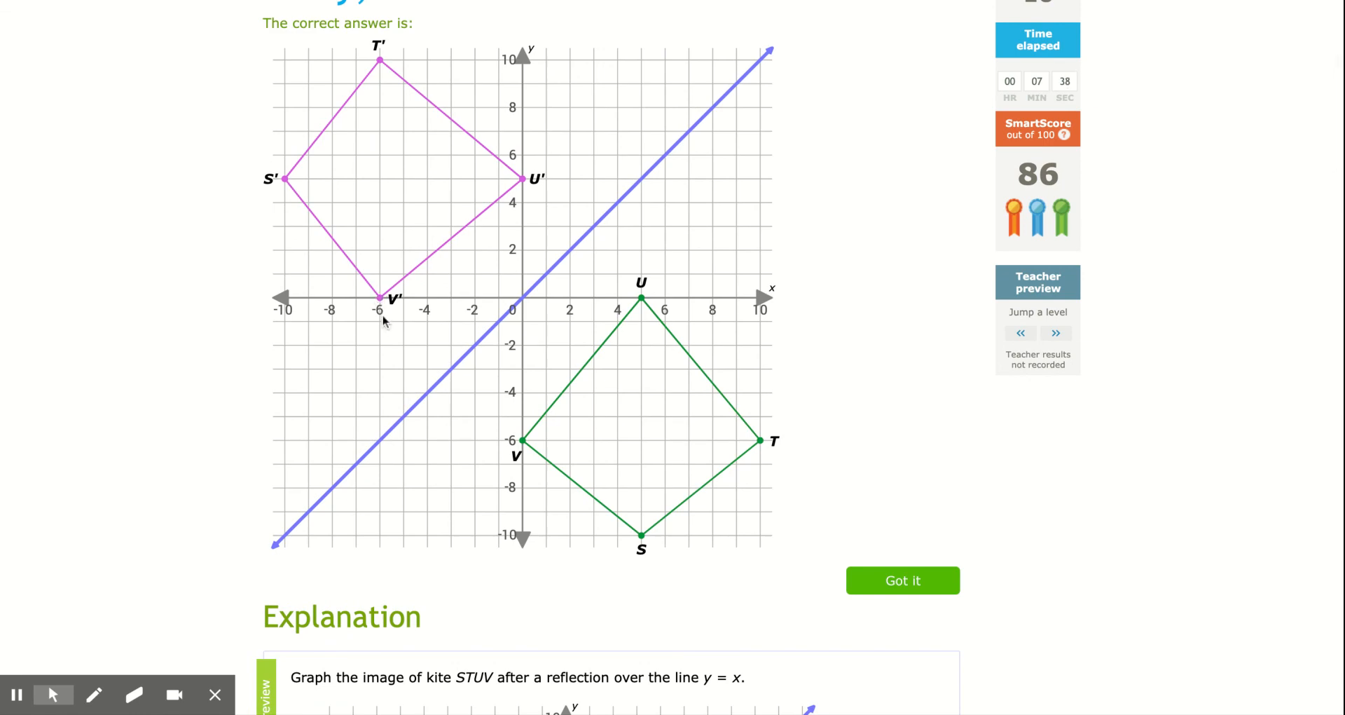
scroll(594, 496, "down", 11)
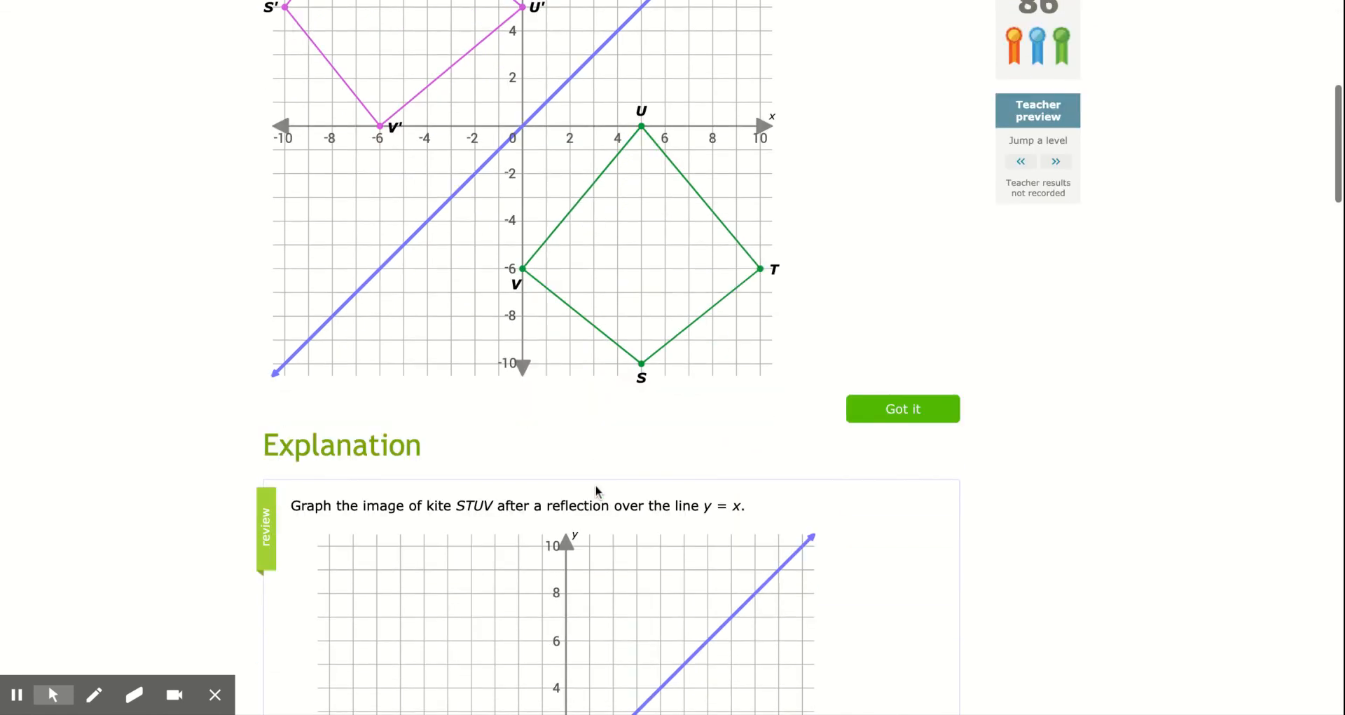
scroll(592, 487, "up", 15)
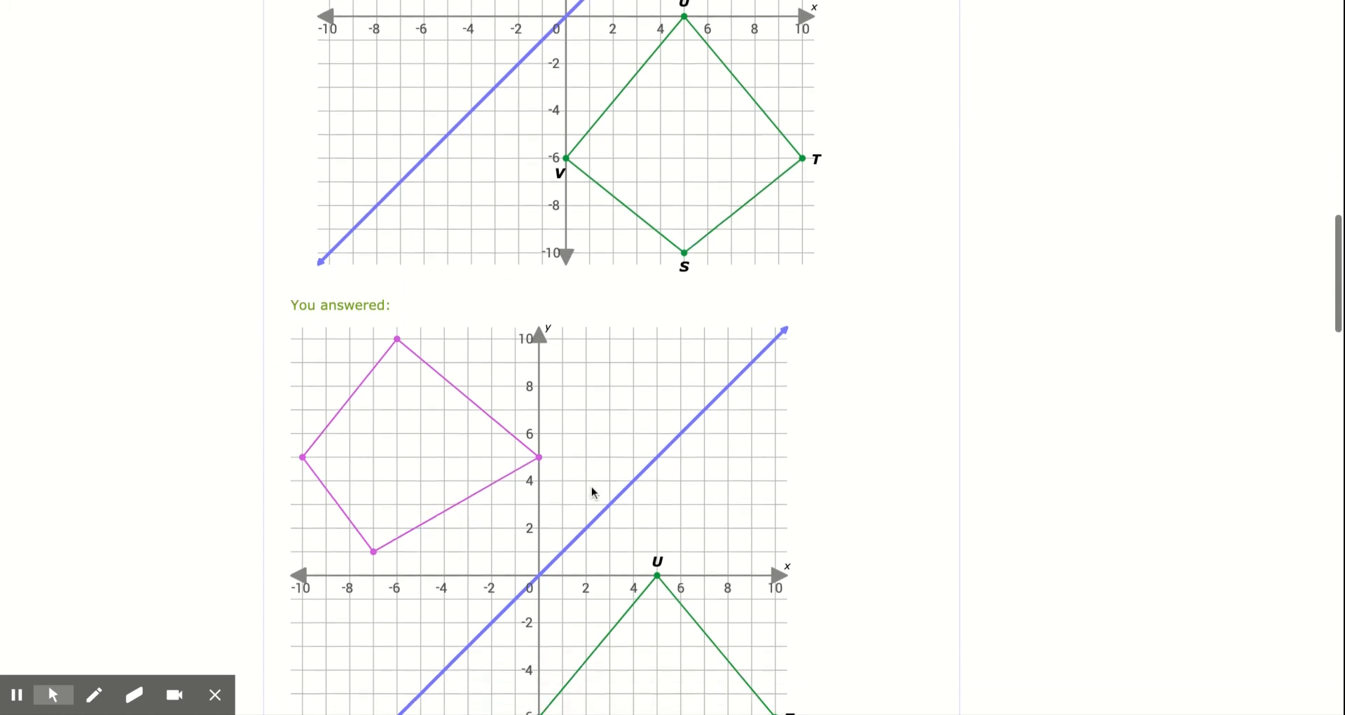
scroll(585, 496, "down", 2)
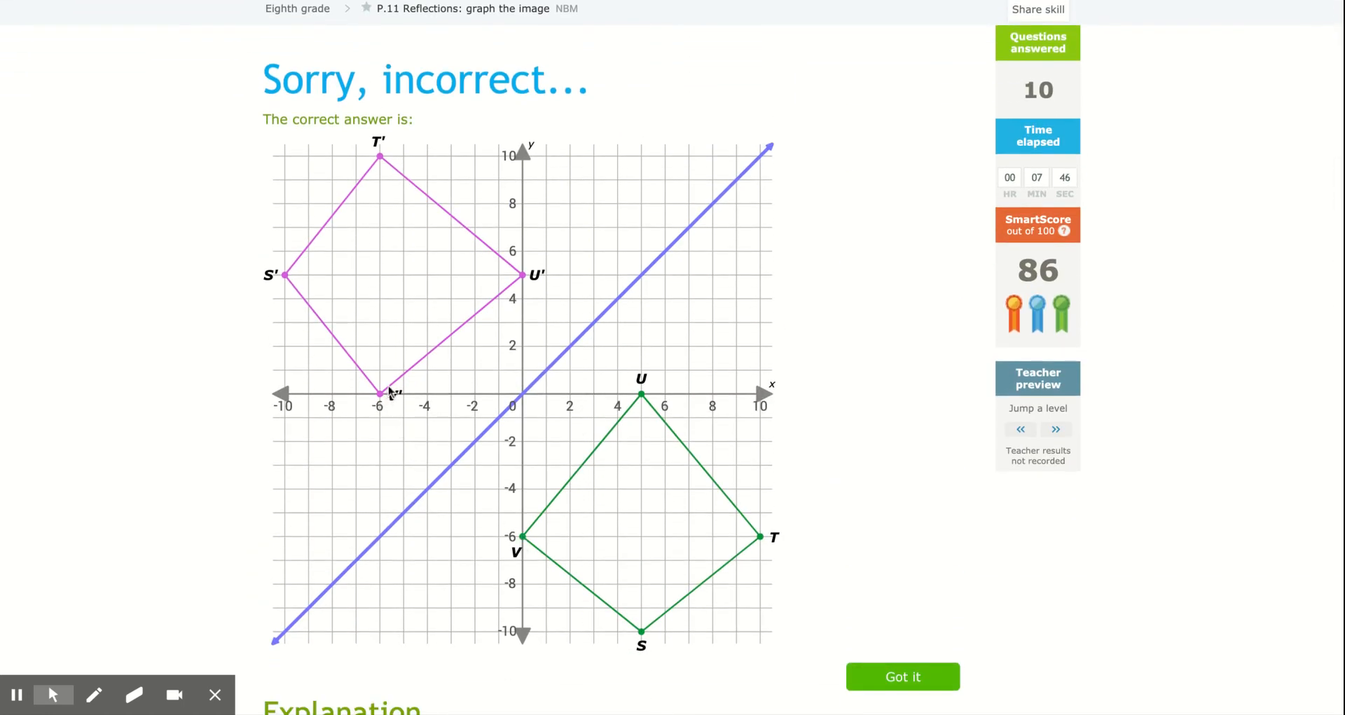
scroll(607, 595, "down", 15)
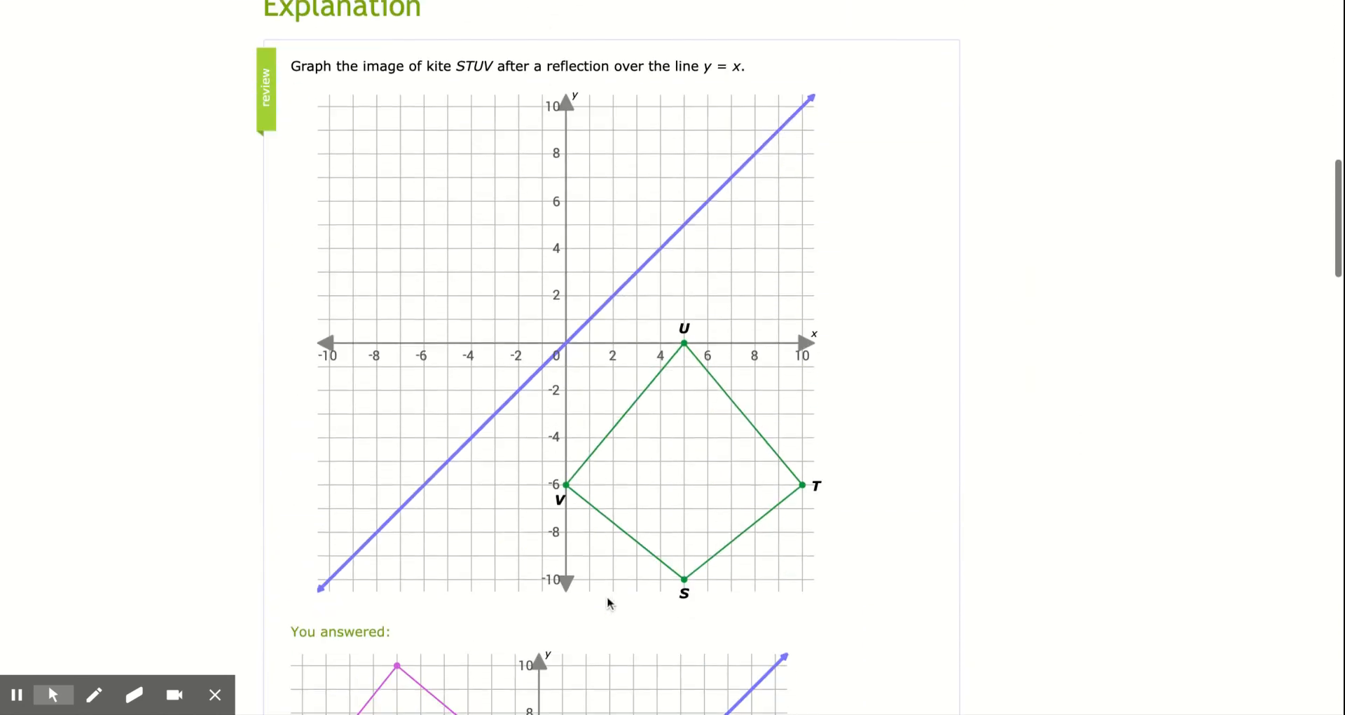
scroll(598, 601, "down", 2)
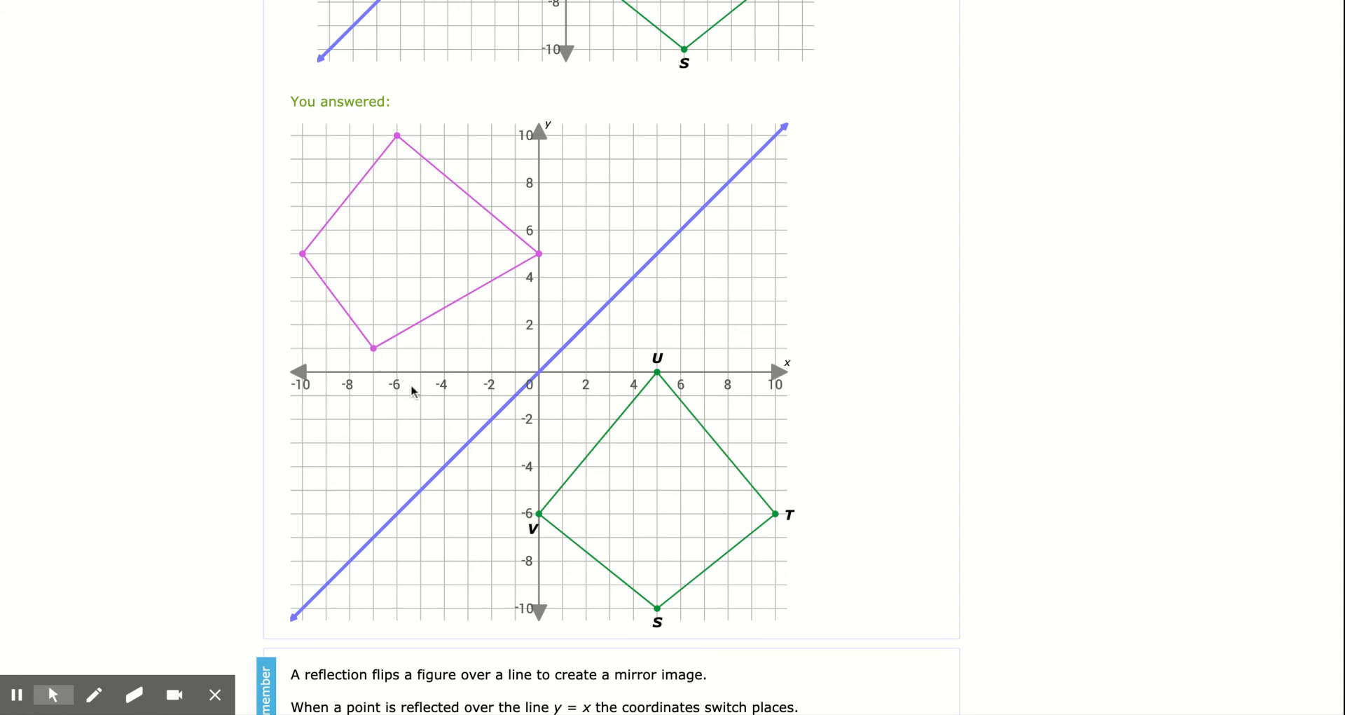
scroll(651, 486, "down", 5)
scroll(656, 483, "up", 4)
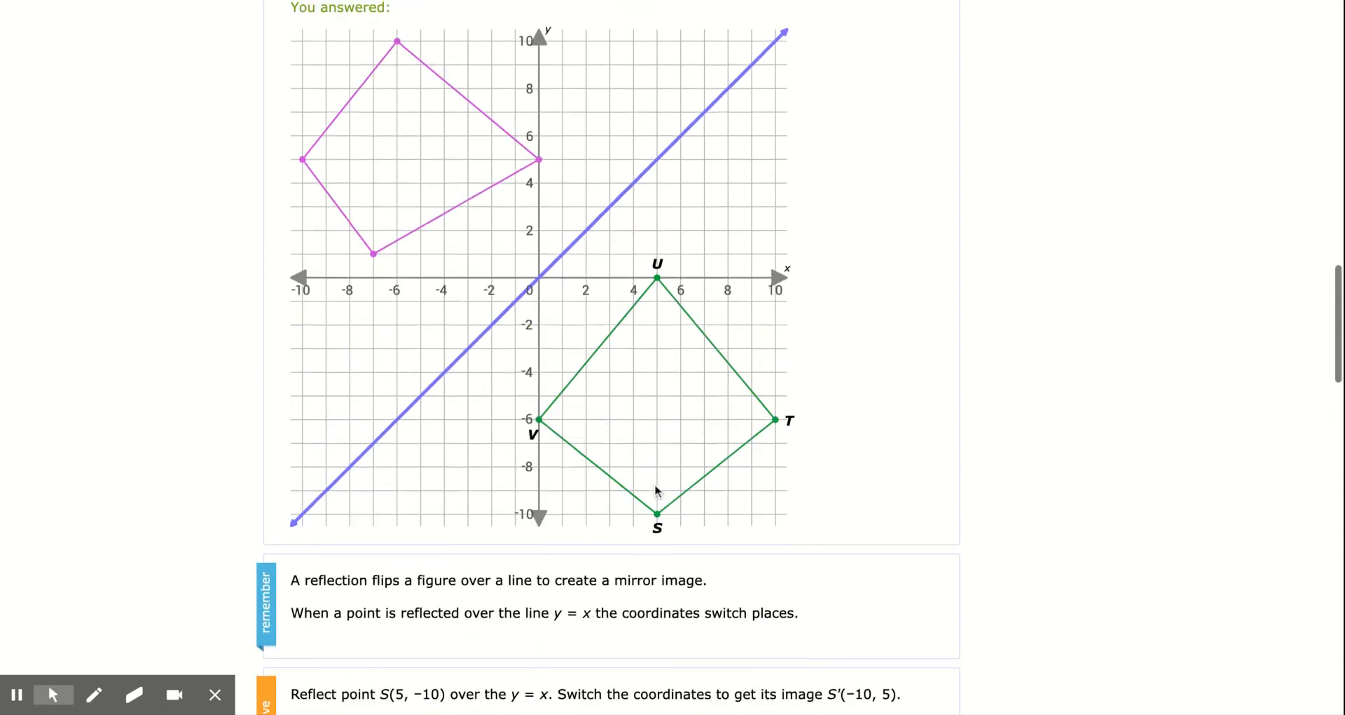
scroll(657, 488, "up", 15)
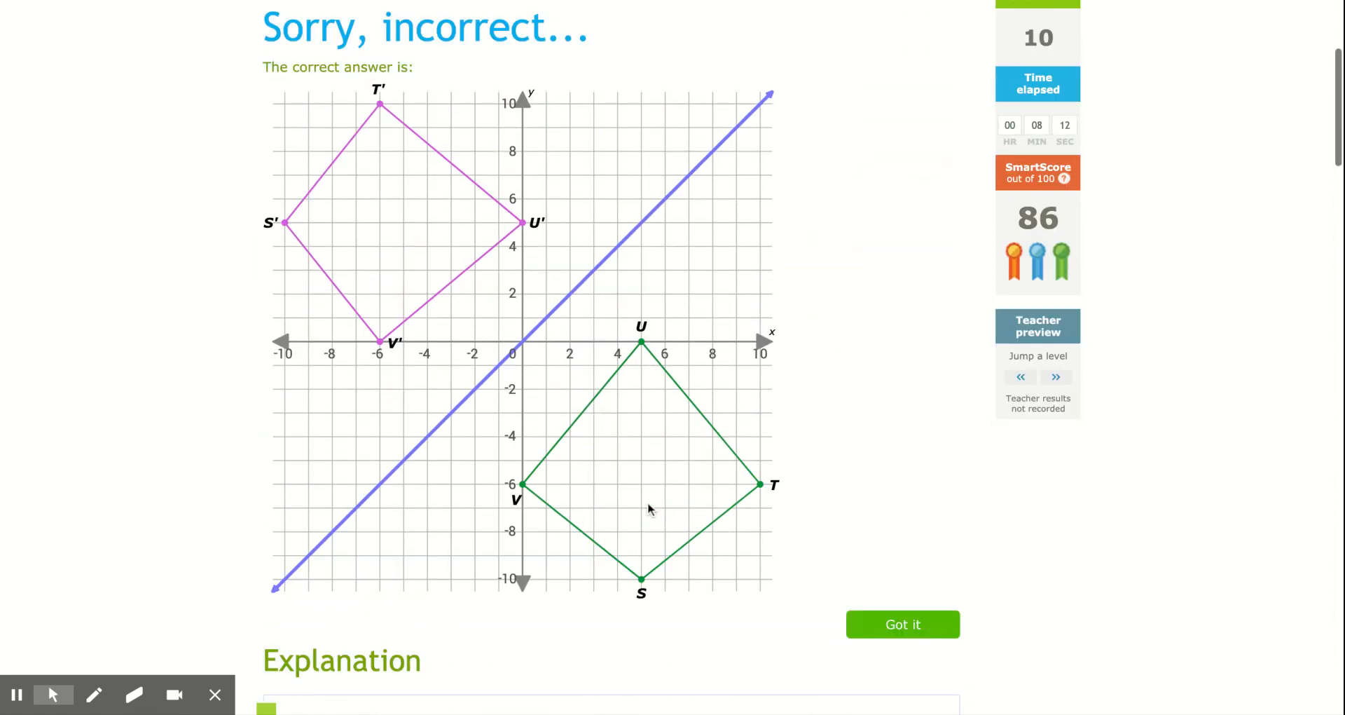
scroll(648, 509, "down", 15)
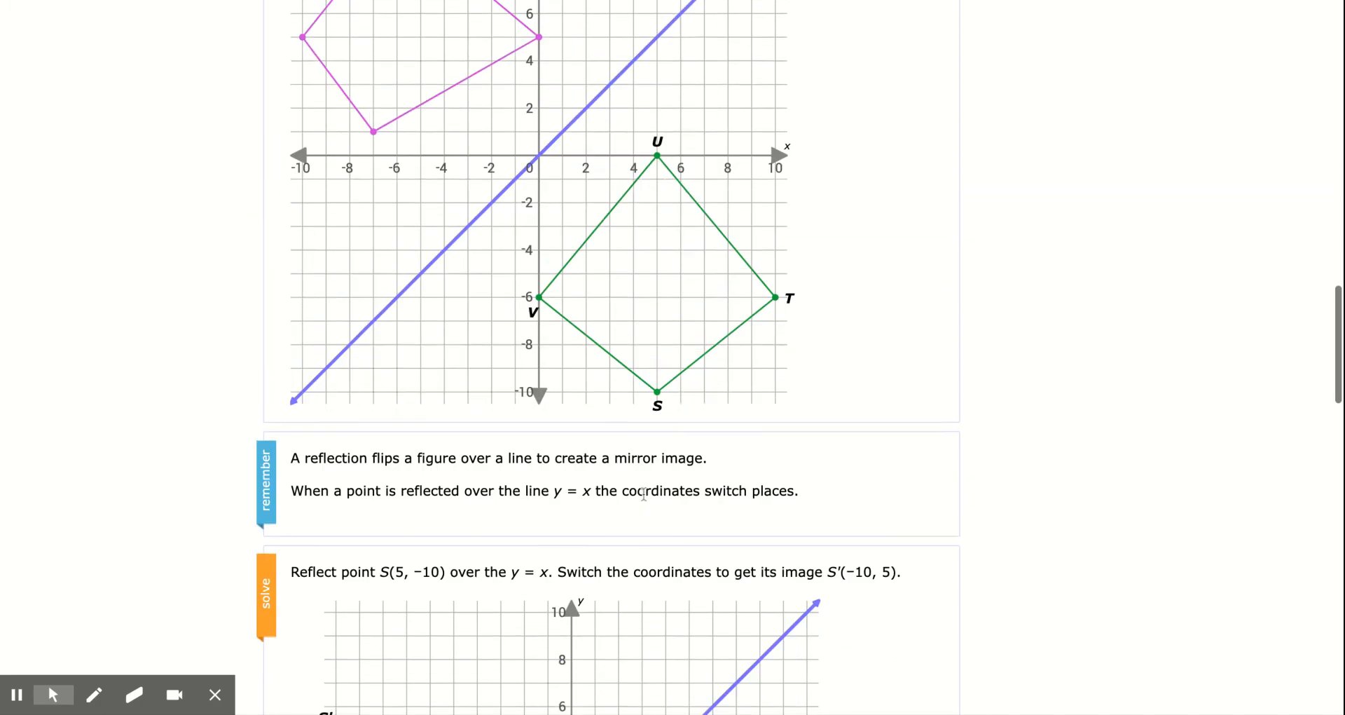
scroll(642, 499, "up", 15)
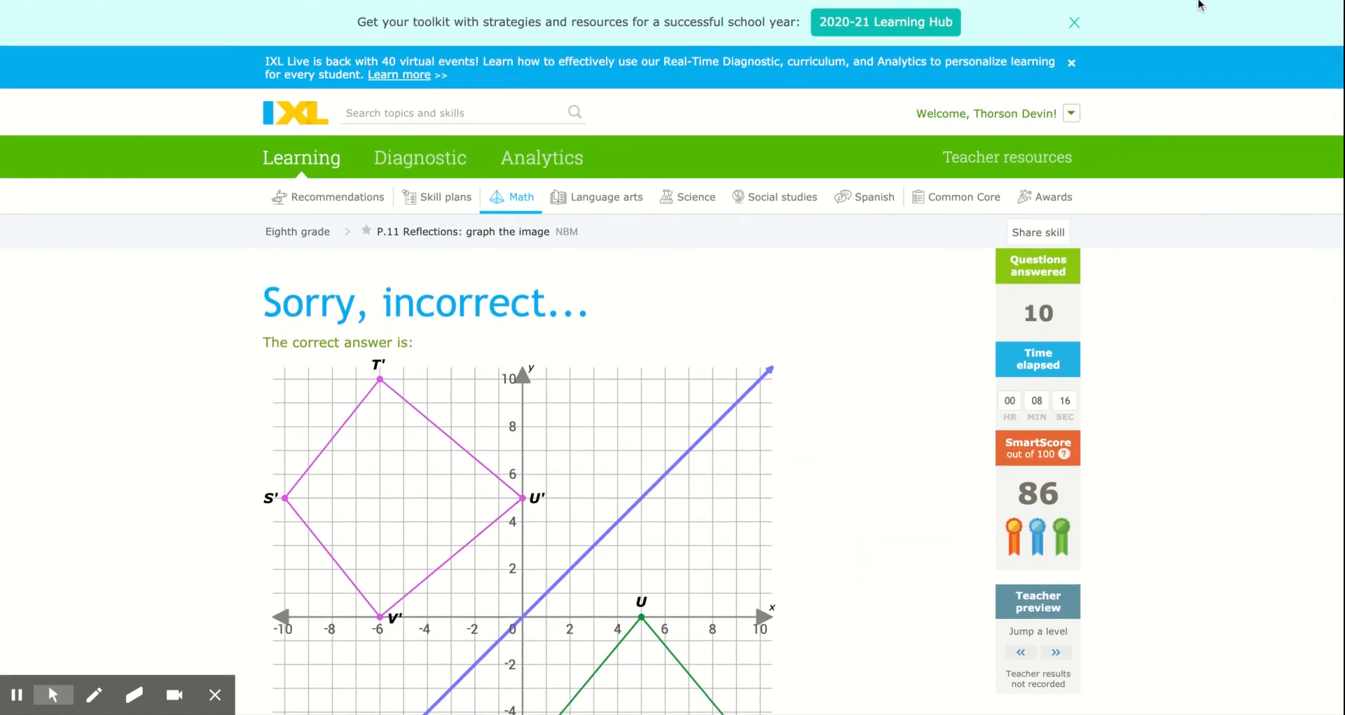